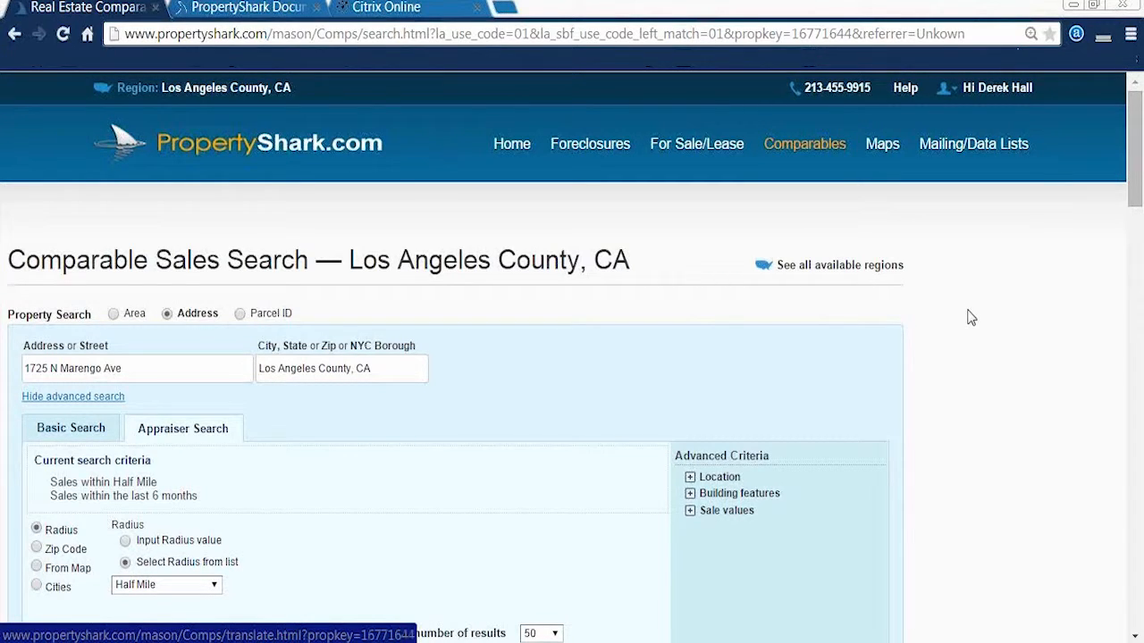
# Step: Switch the Valuation Dashboard to advanced statistics and value the subject property at the 80th percentile of the price per SF range
pyautogui.scroll(-6, 971, 317)
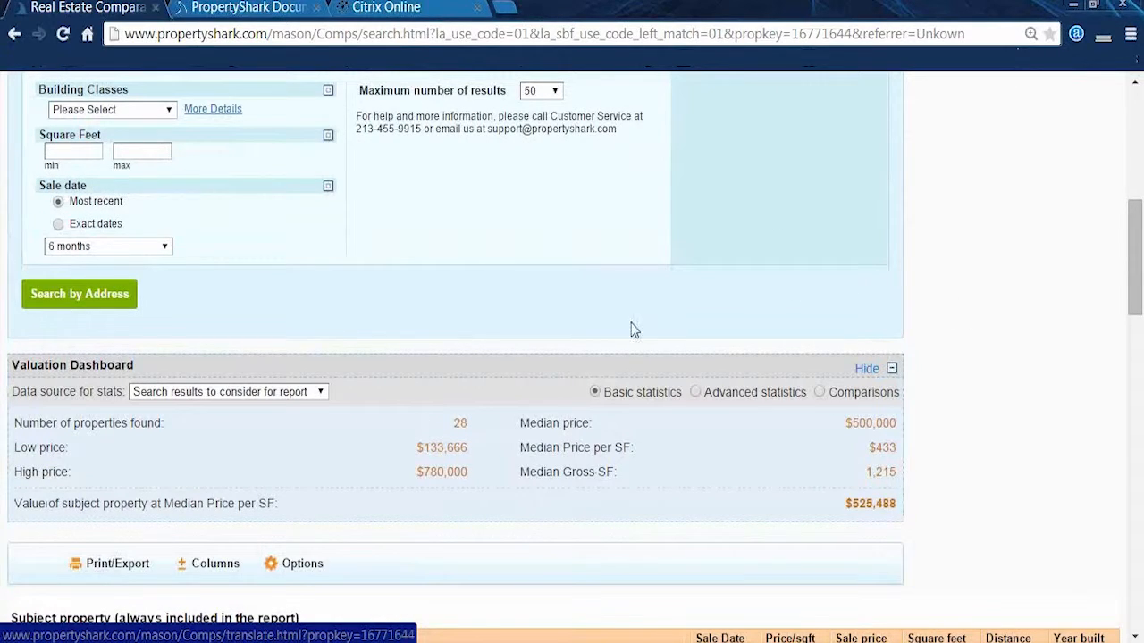
pyautogui.scroll(-1, 71, 384)
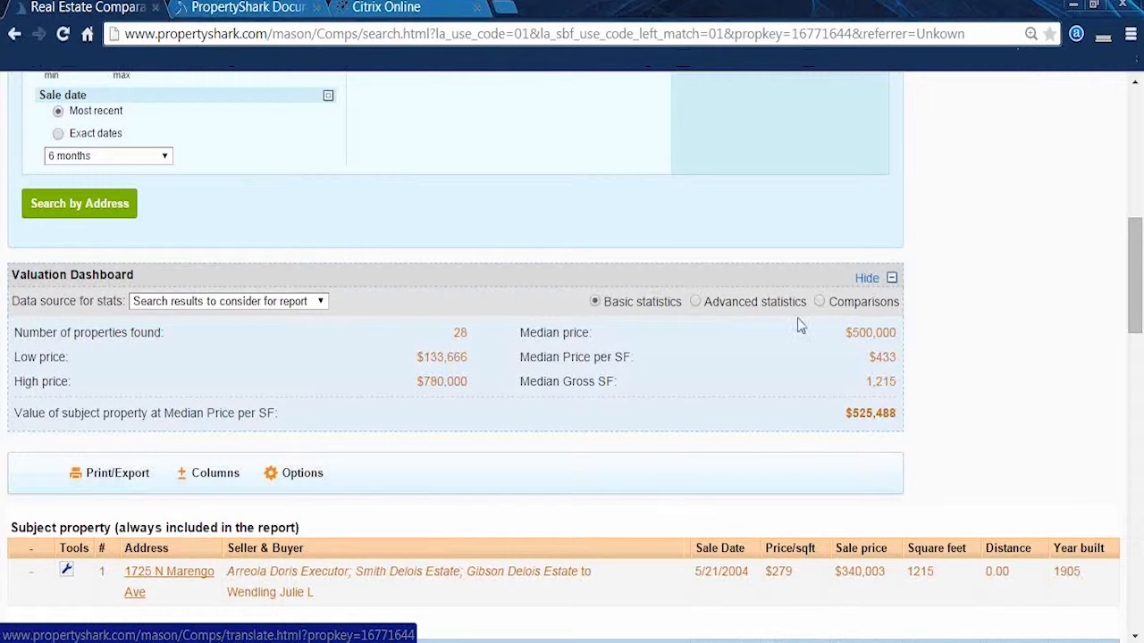
pyautogui.click(695, 301)
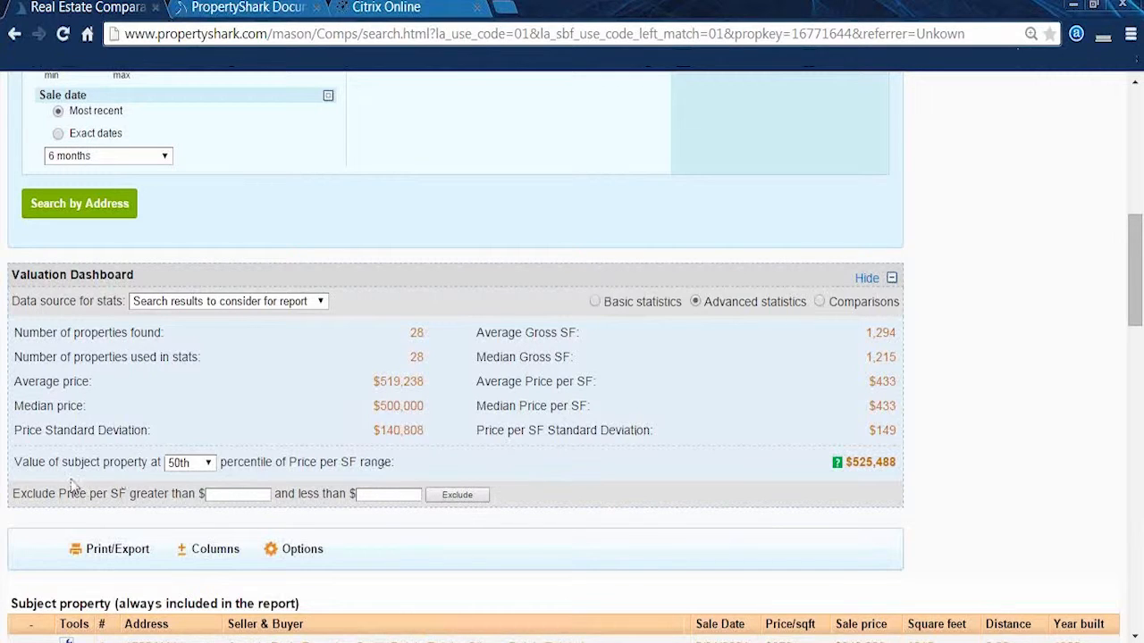
pyautogui.click(208, 464)
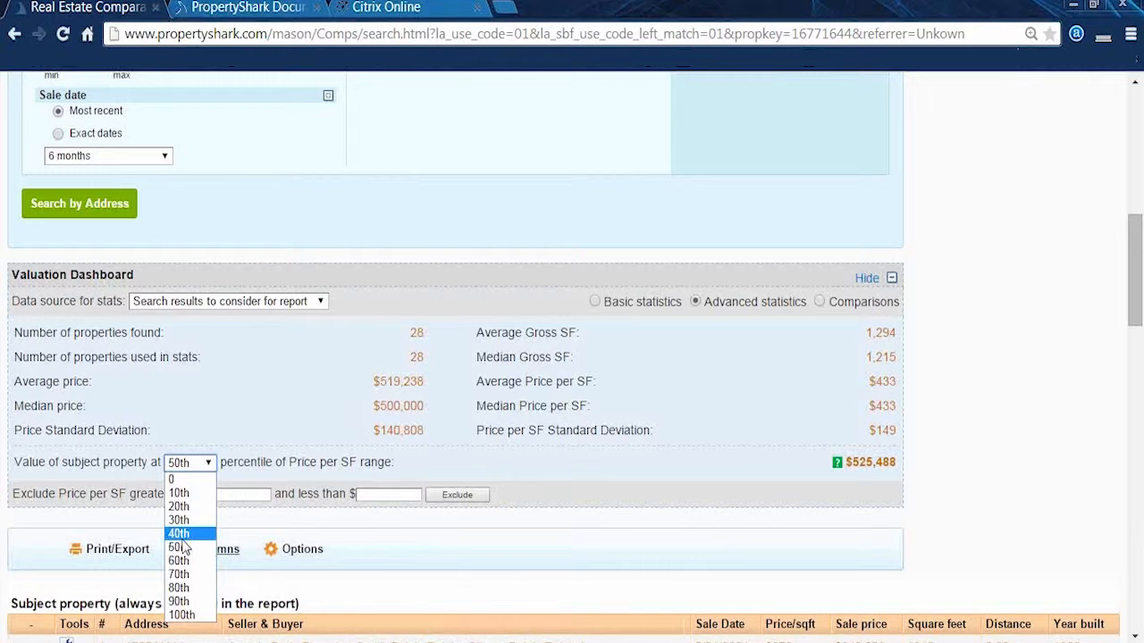
pyautogui.click(188, 594)
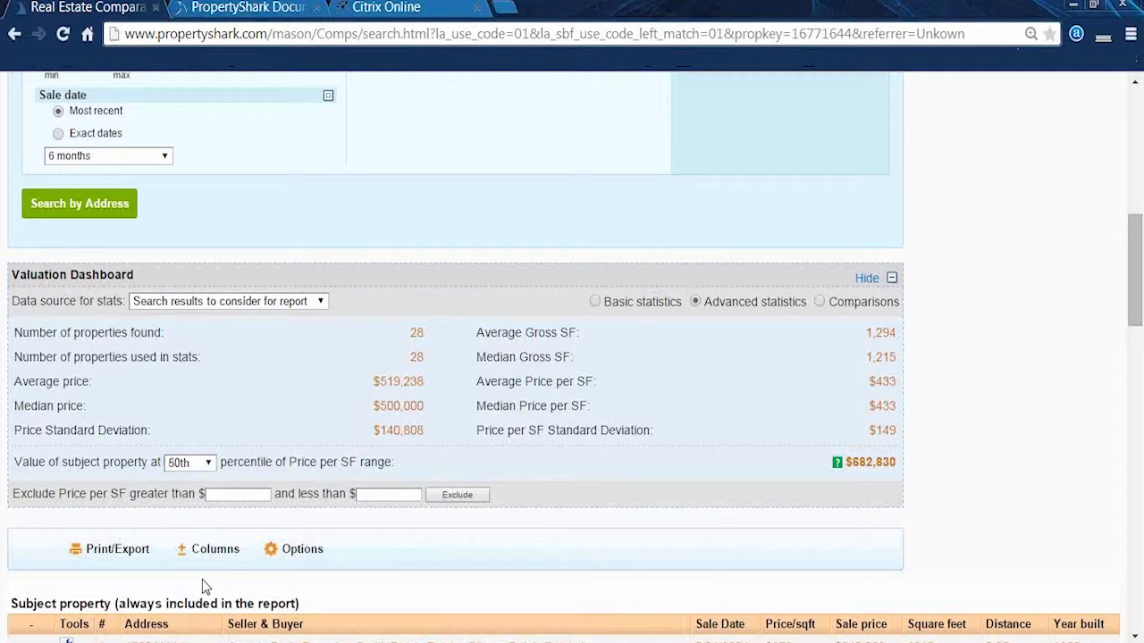
pyautogui.click(209, 464)
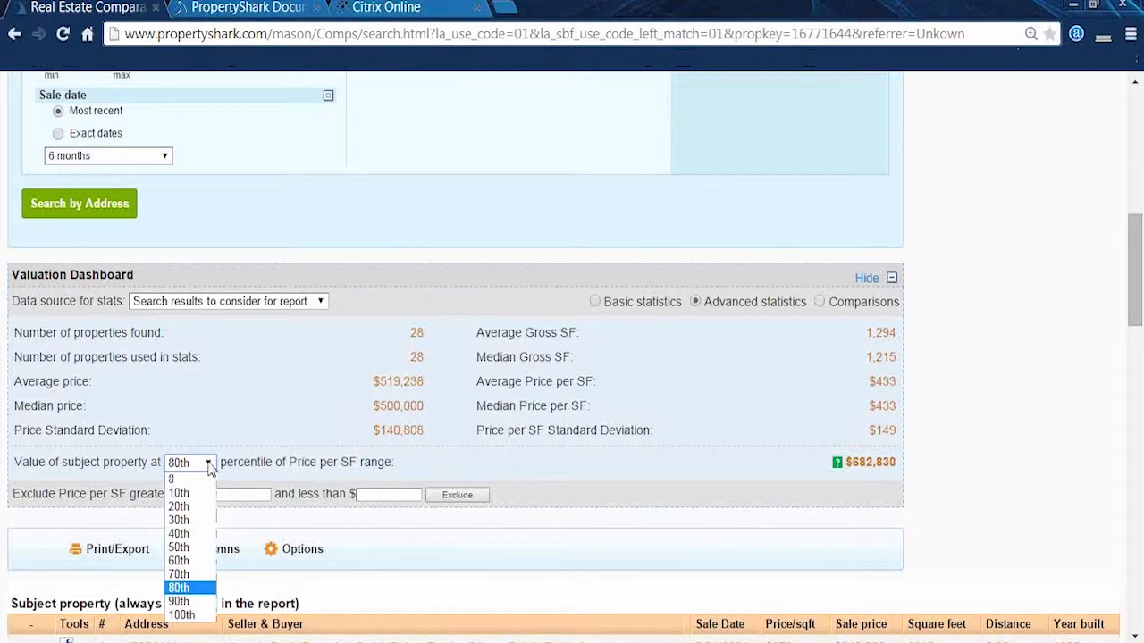
pyautogui.press('Up')
pyautogui.press('Up')
pyautogui.press('Up')
pyautogui.press('Up')
pyautogui.press('Up')
pyautogui.press('Up')
pyautogui.press('Up')
pyautogui.press('Up')
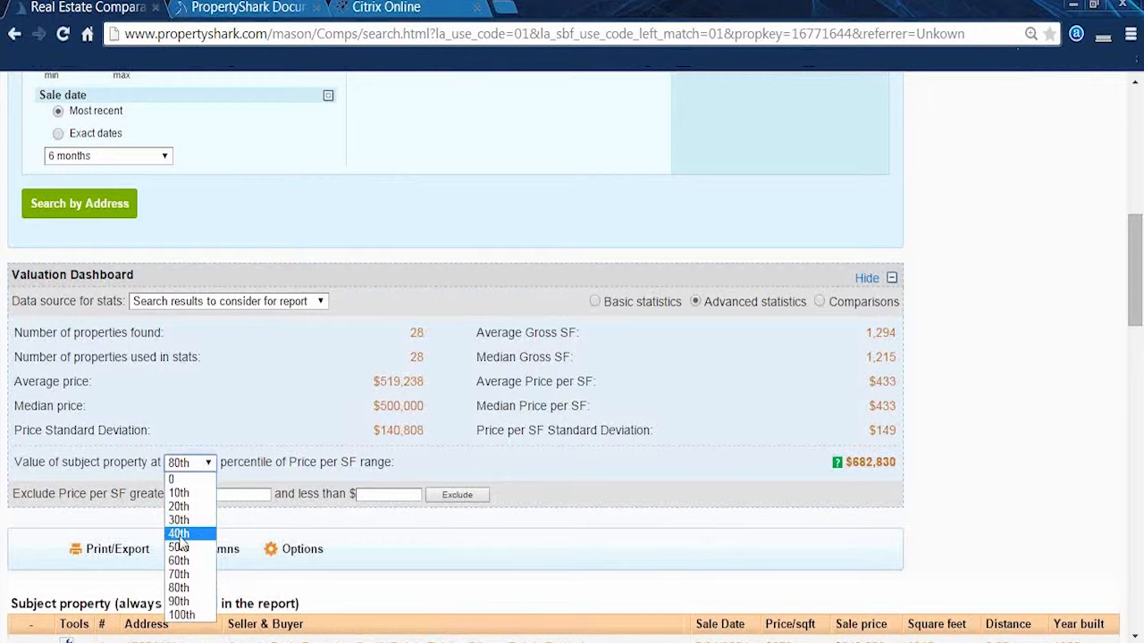
pyautogui.click(1042, 402)
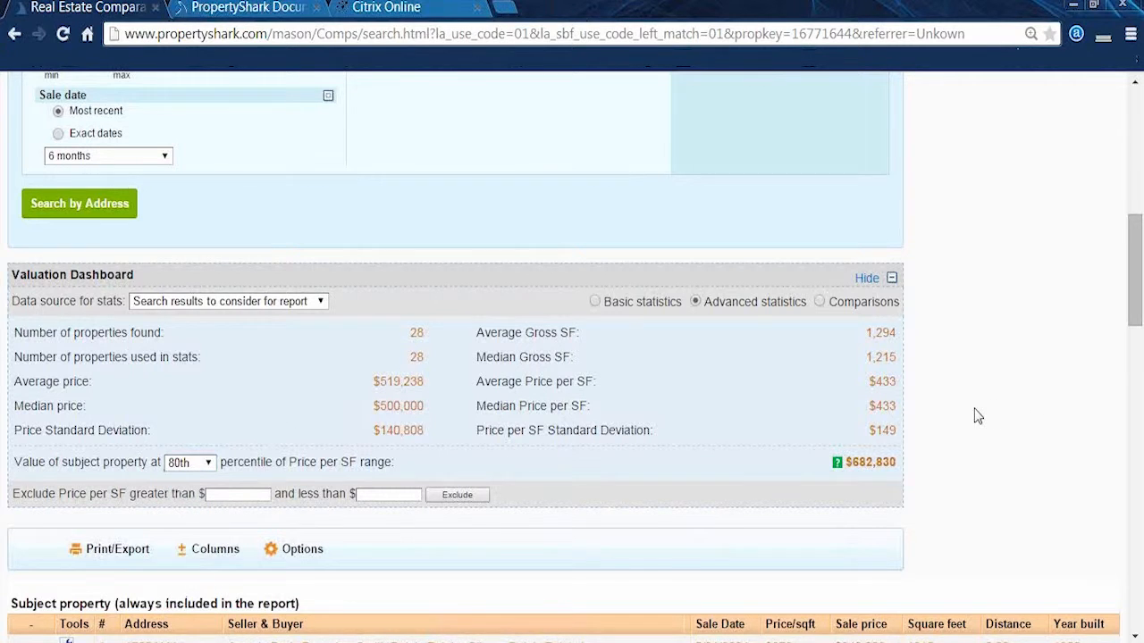
# Step: Review the current search criteria, the comparable sales list and the available search radius options
pyautogui.scroll(5, 974, 414)
pyautogui.scroll(-1, 975, 416)
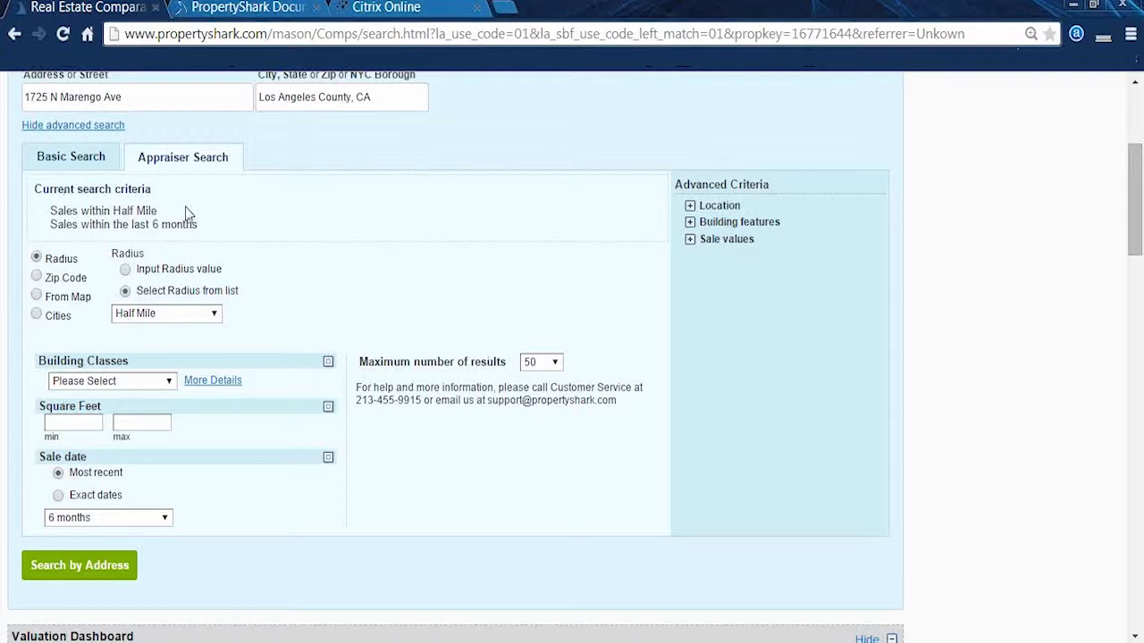
pyautogui.scroll(-15, 414, 264)
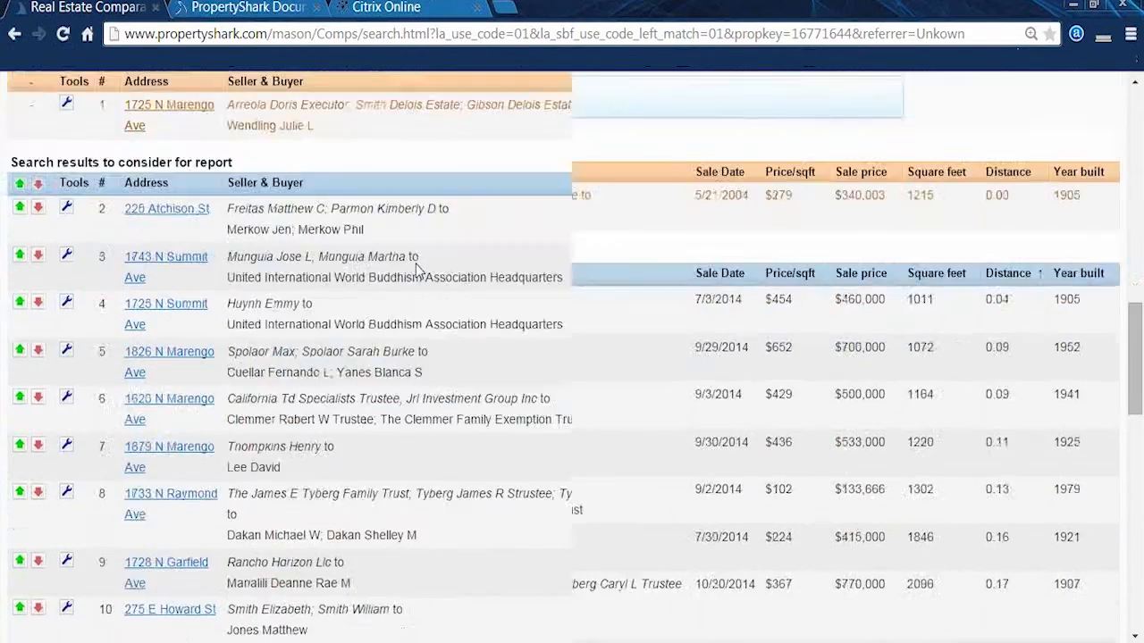
pyautogui.scroll(20, 415, 264)
pyautogui.scroll(-5, 416, 264)
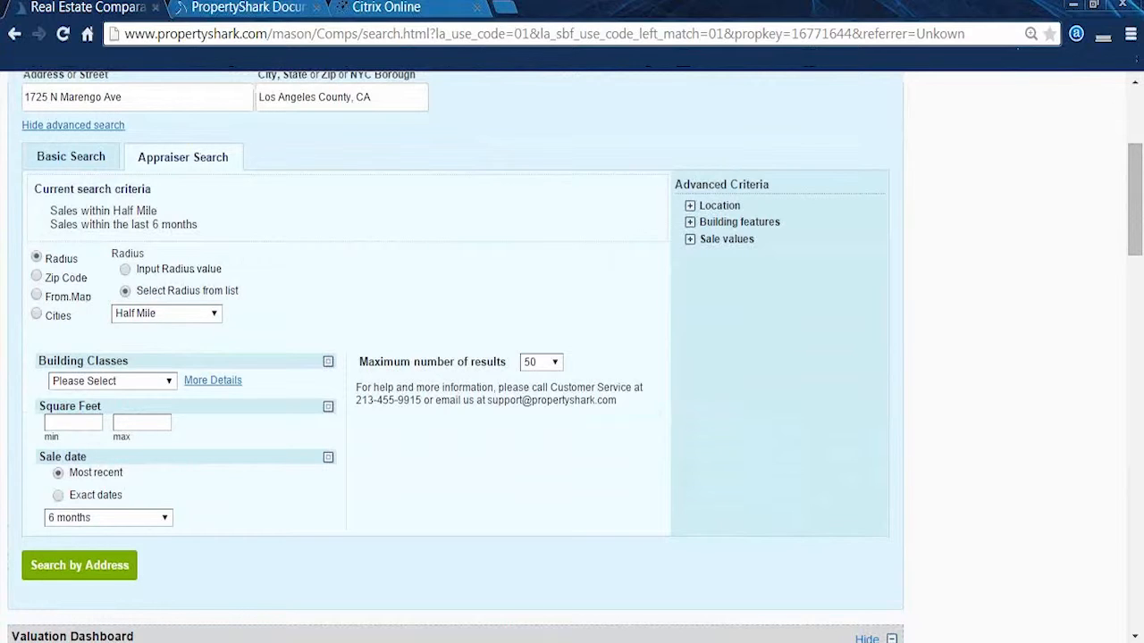
pyautogui.click(214, 317)
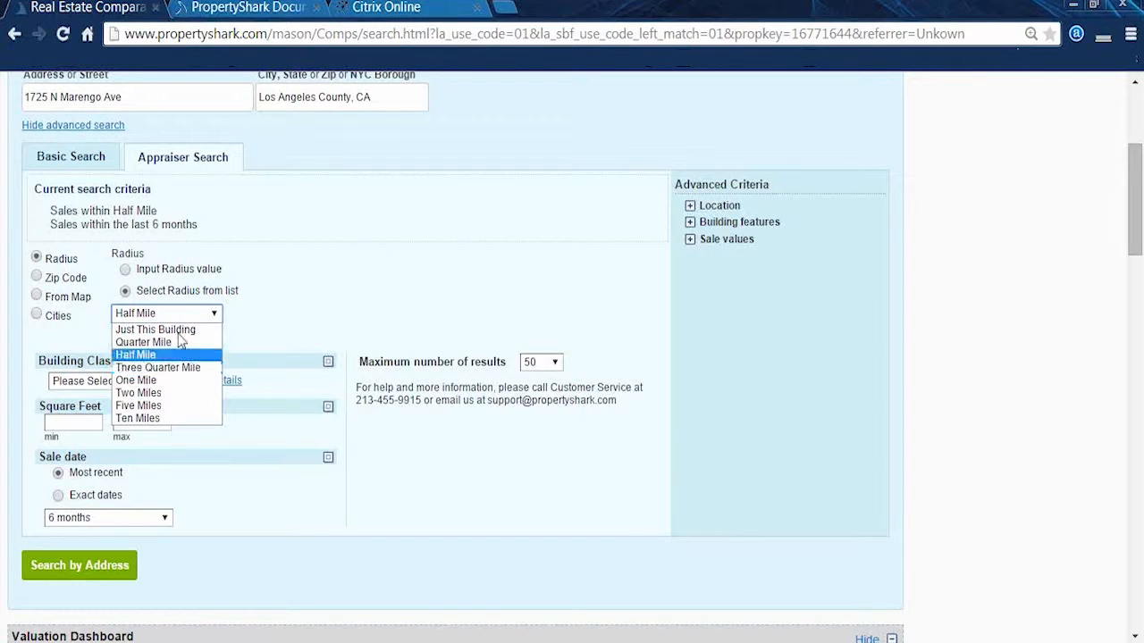
# Step: Change the search area to From Map and bring up the polygon map at street level around Foothill Blvd
pyautogui.click(36, 290)
pyautogui.click(35, 281)
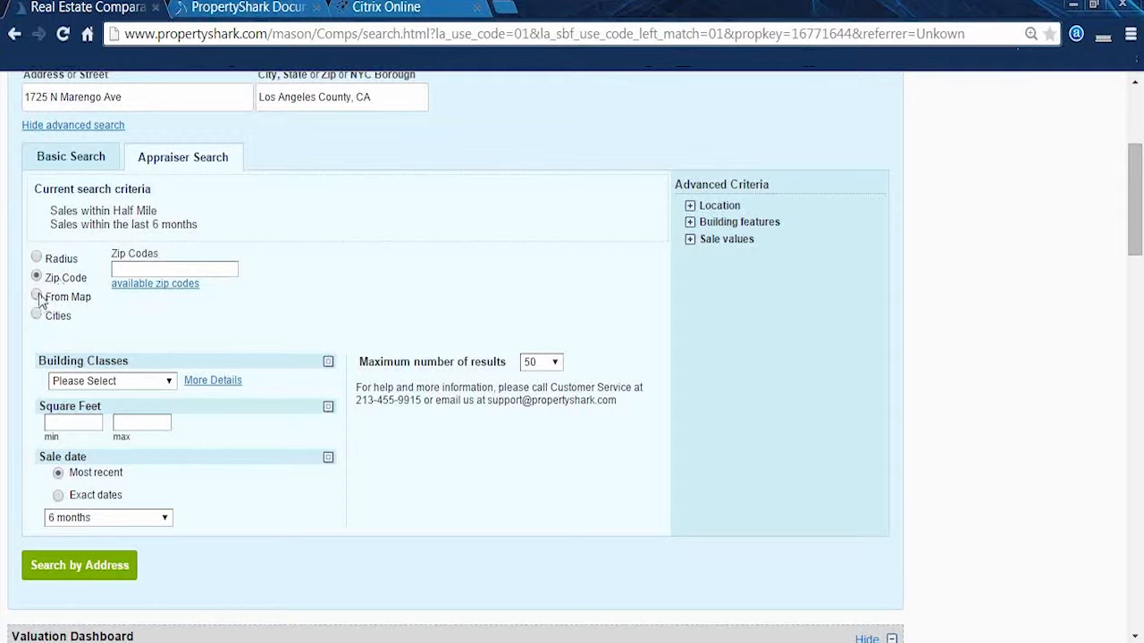
pyautogui.click(36, 296)
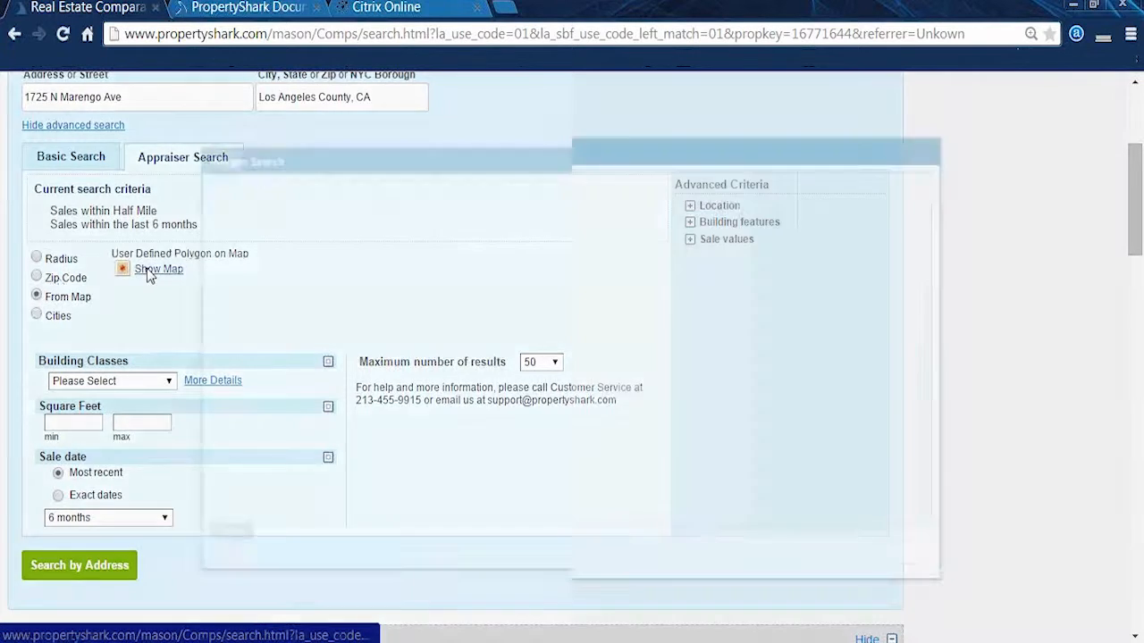
pyautogui.click(149, 270)
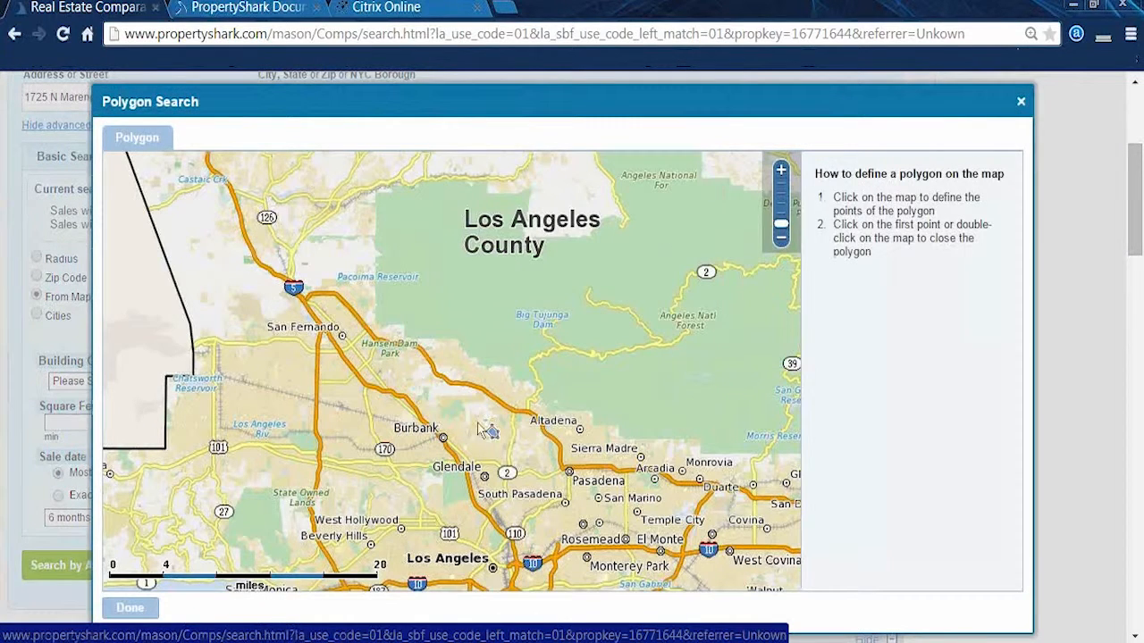
pyautogui.click(782, 193)
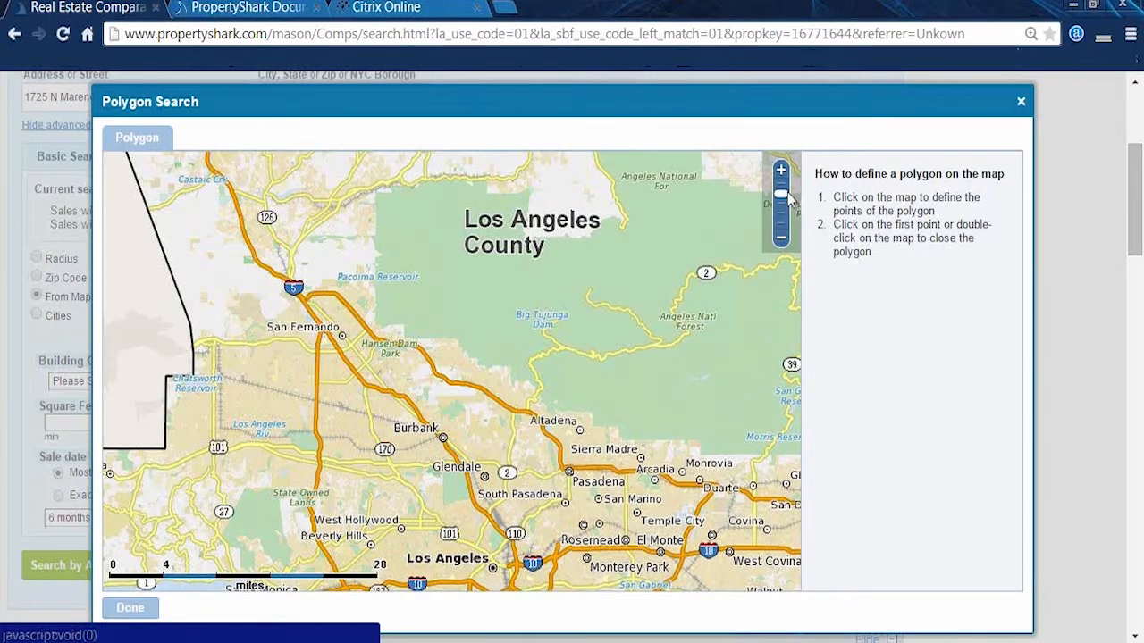
pyautogui.moveTo(668, 375); pyautogui.dragTo(16, 341)
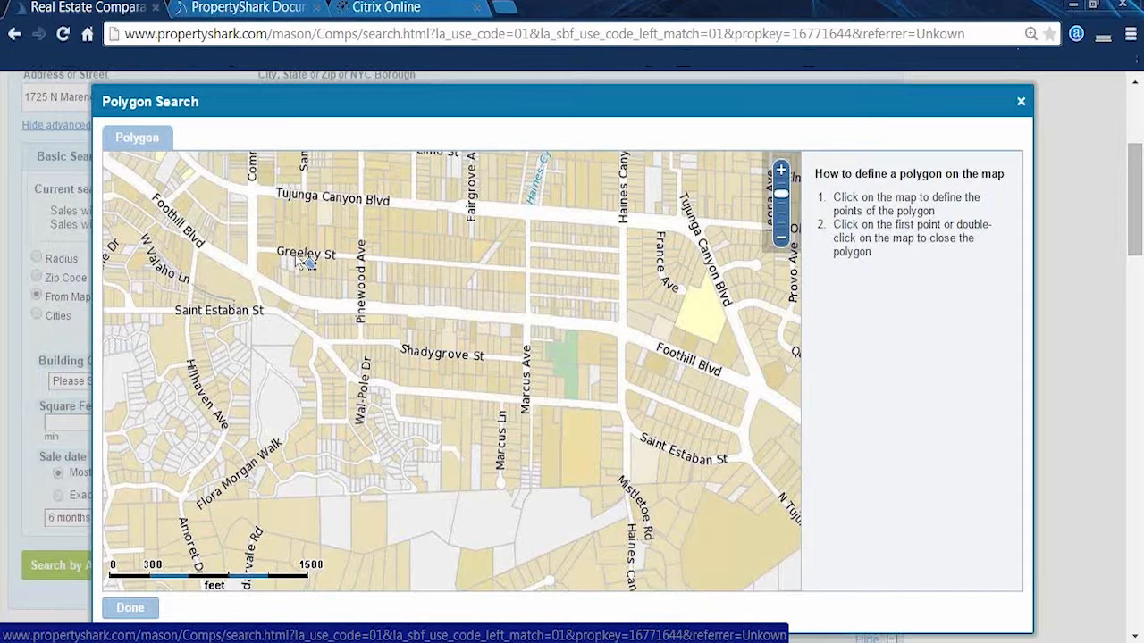
# Step: Draw a closed six-point L-shaped polygon along Greeley St, extending south across Foothill Blvd between Marcus Ave and Haines Canyon
pyautogui.click(239, 226)
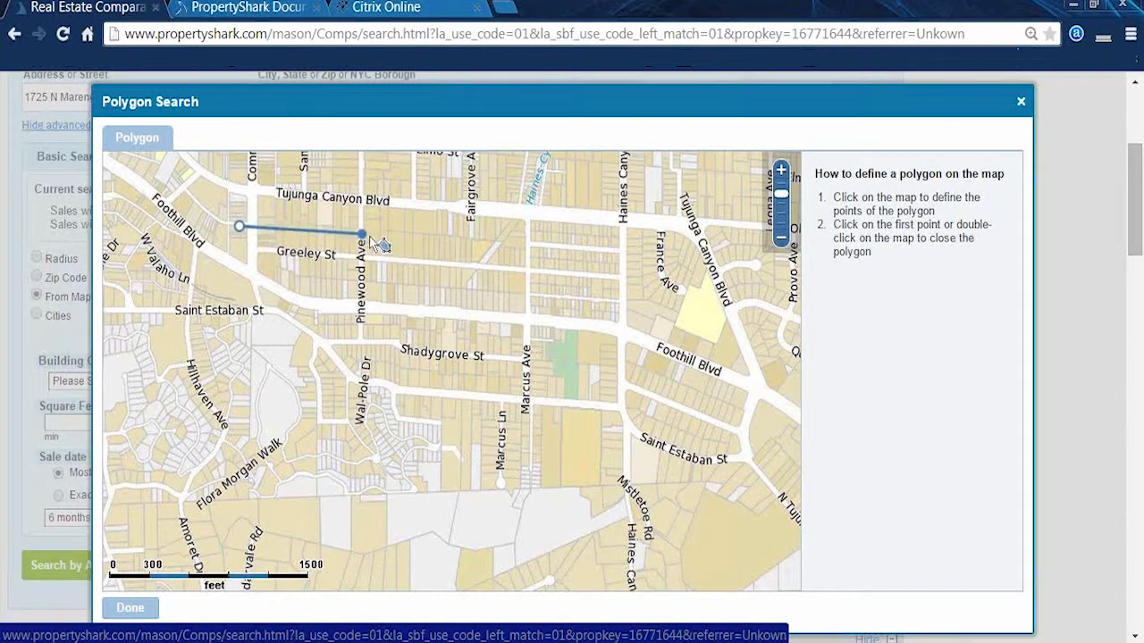
pyautogui.click(634, 262)
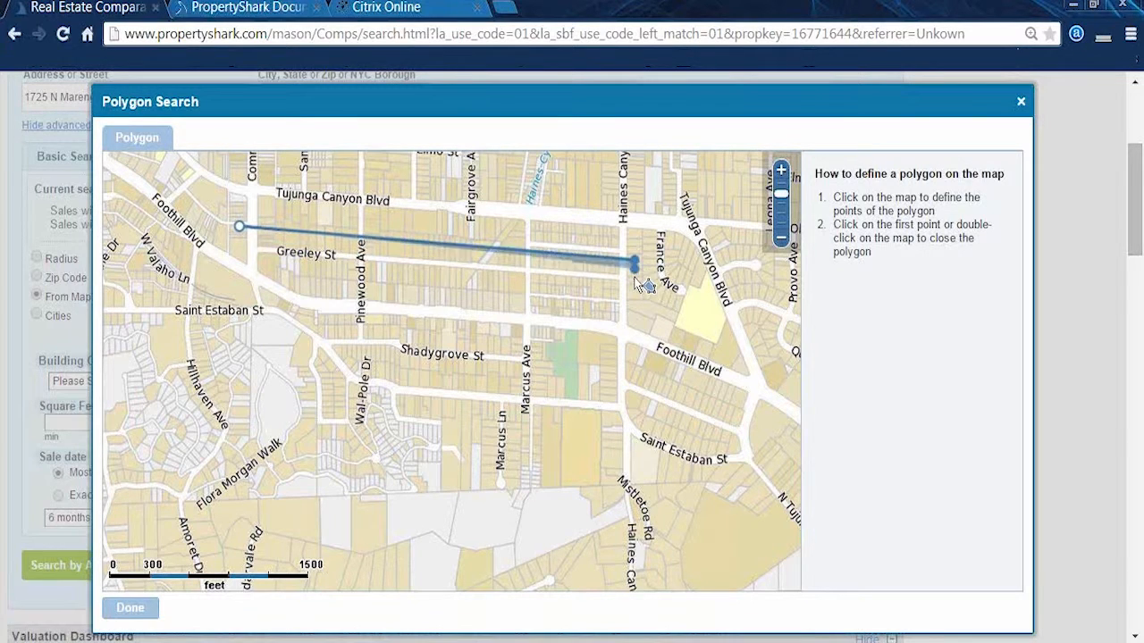
pyautogui.click(637, 350)
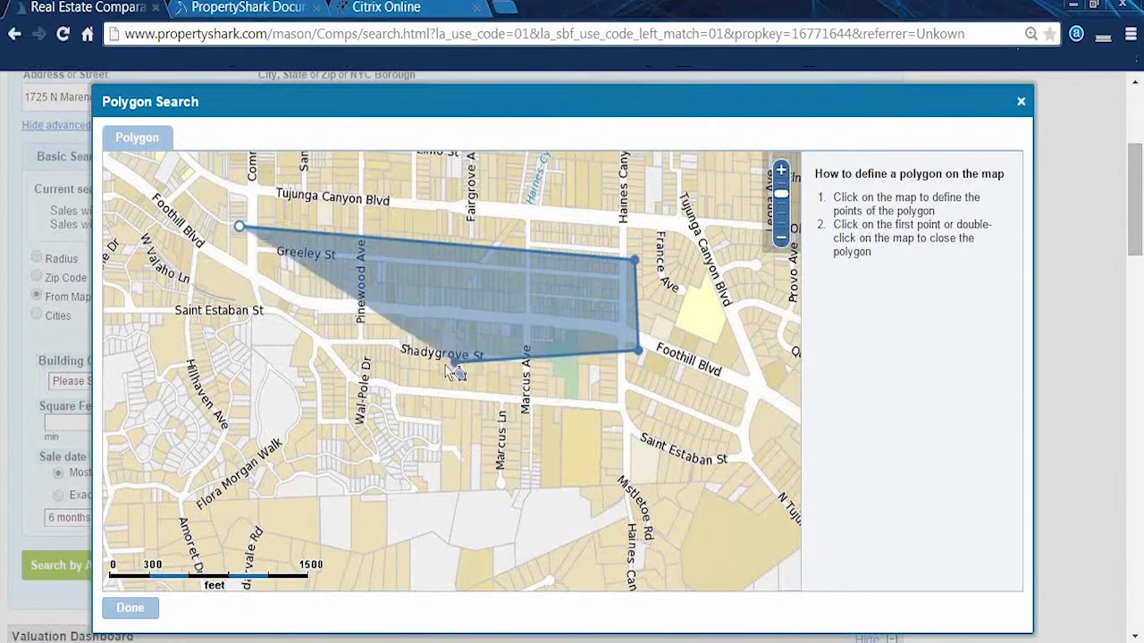
pyautogui.click(515, 348)
pyautogui.click(517, 303)
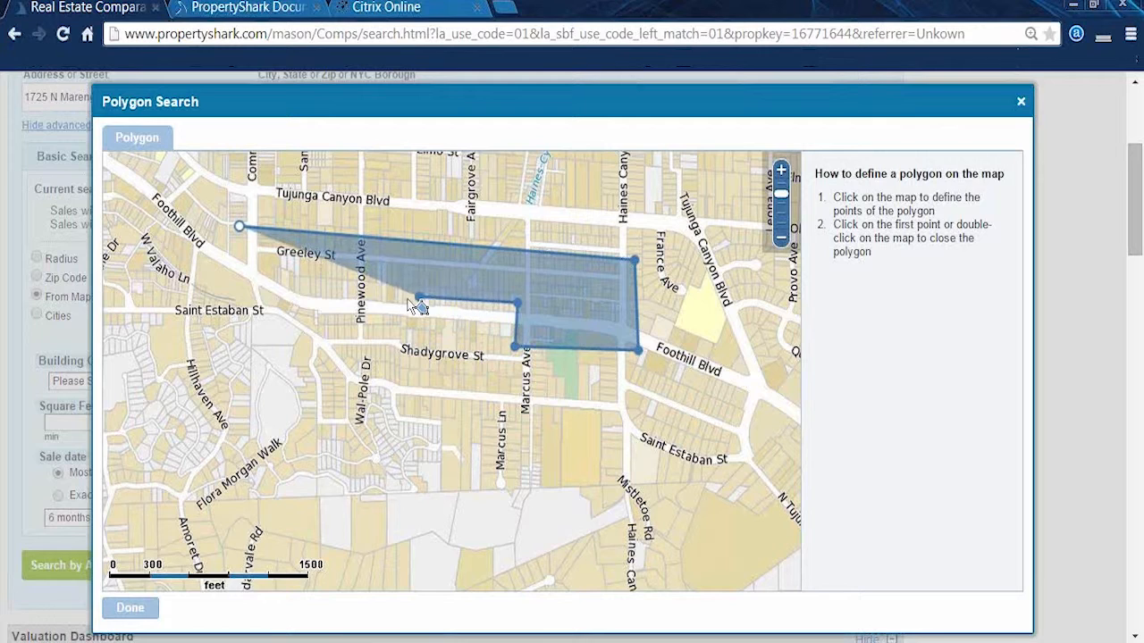
pyautogui.click(236, 279)
pyautogui.click(240, 226)
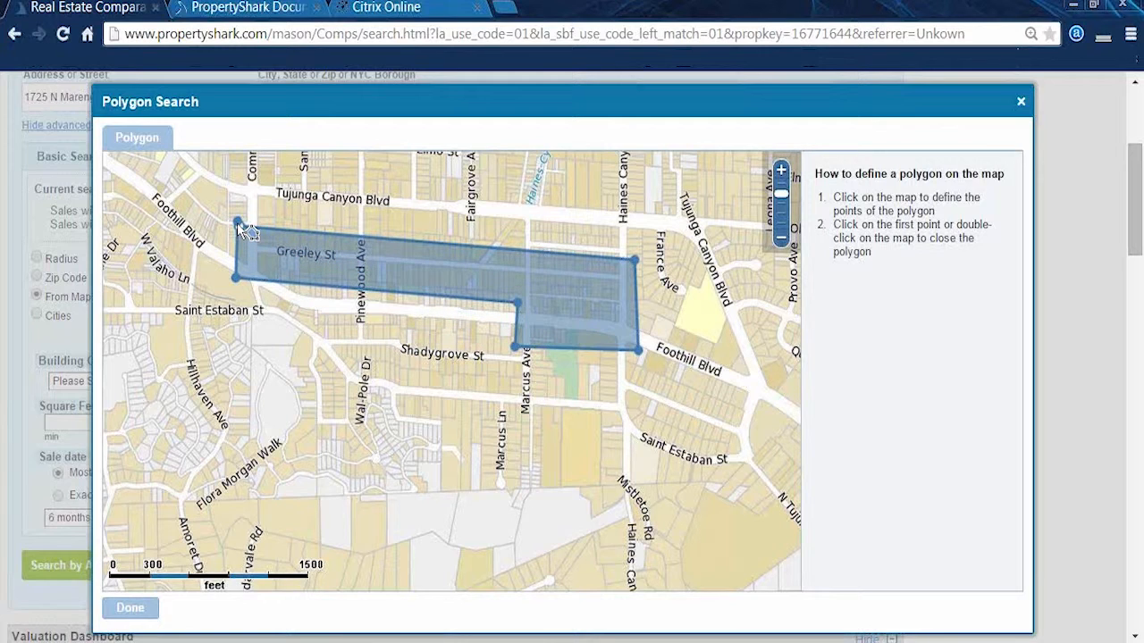
pyautogui.click(240, 227)
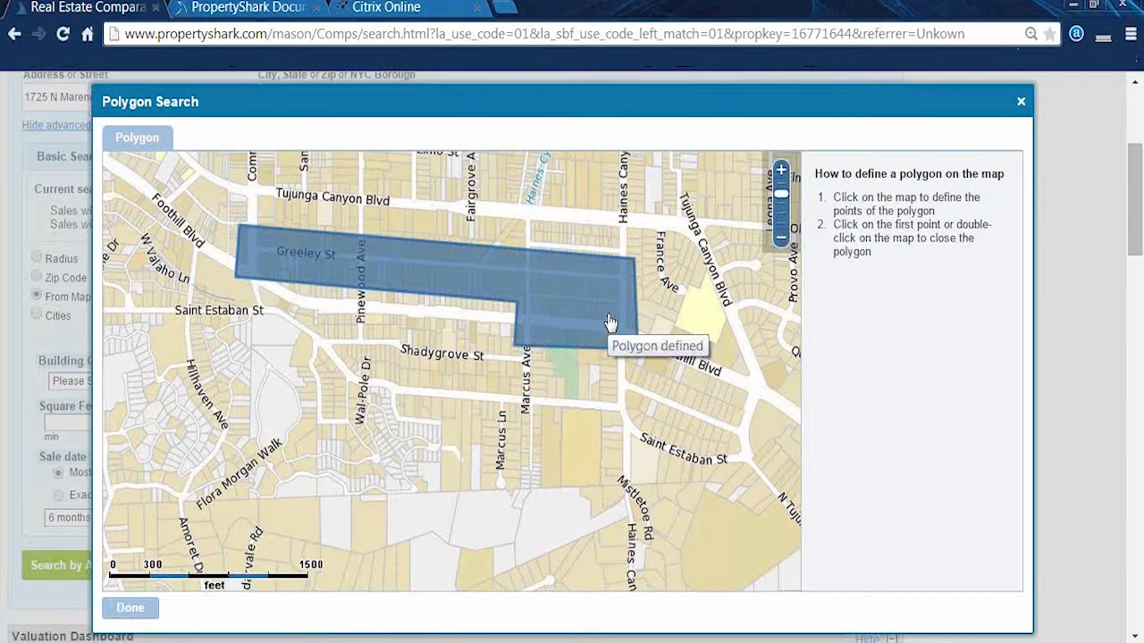
# Step: Clear the L-shaped polygon and draw a larger four-sided one from north of Tujunga Canyon Blvd down to Saint Estaban St
pyautogui.click(608, 316)
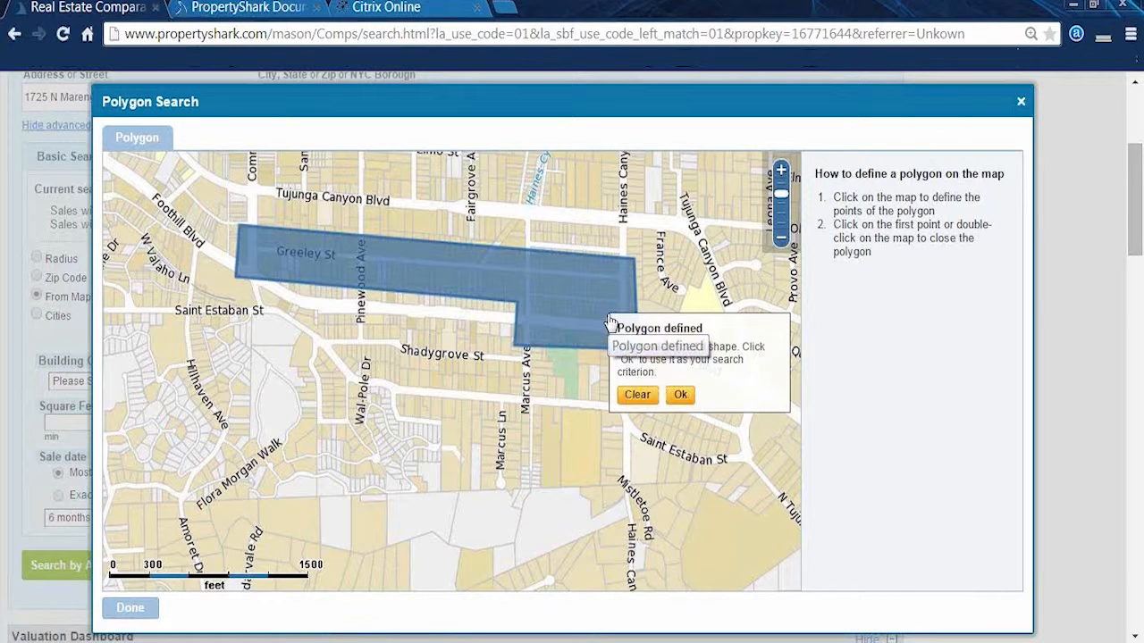
pyautogui.click(628, 404)
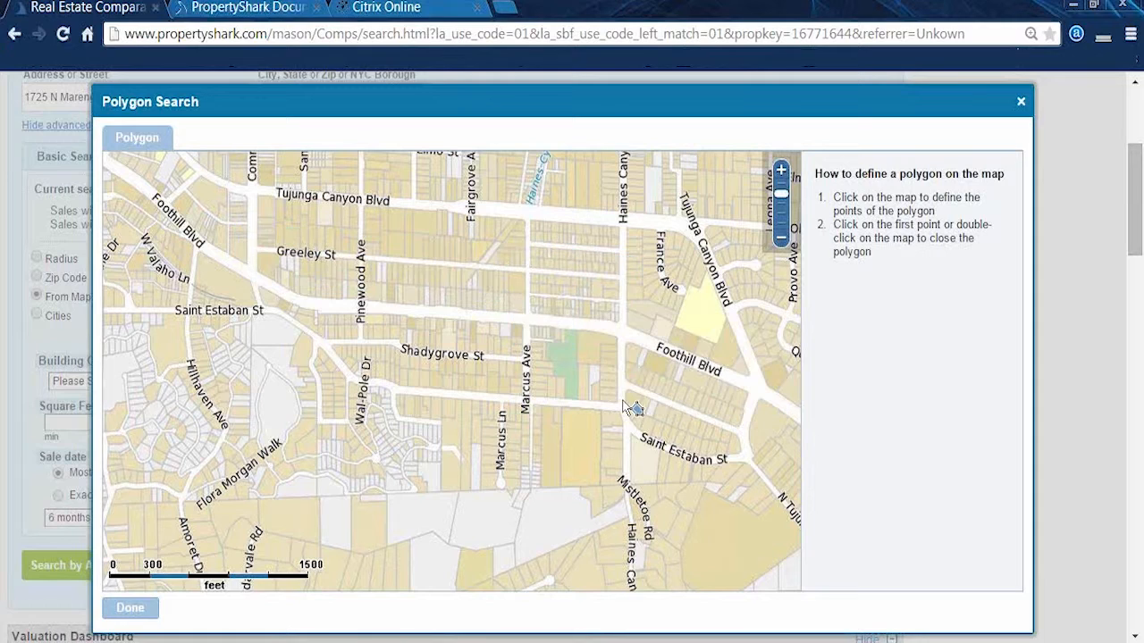
pyautogui.click(240, 171)
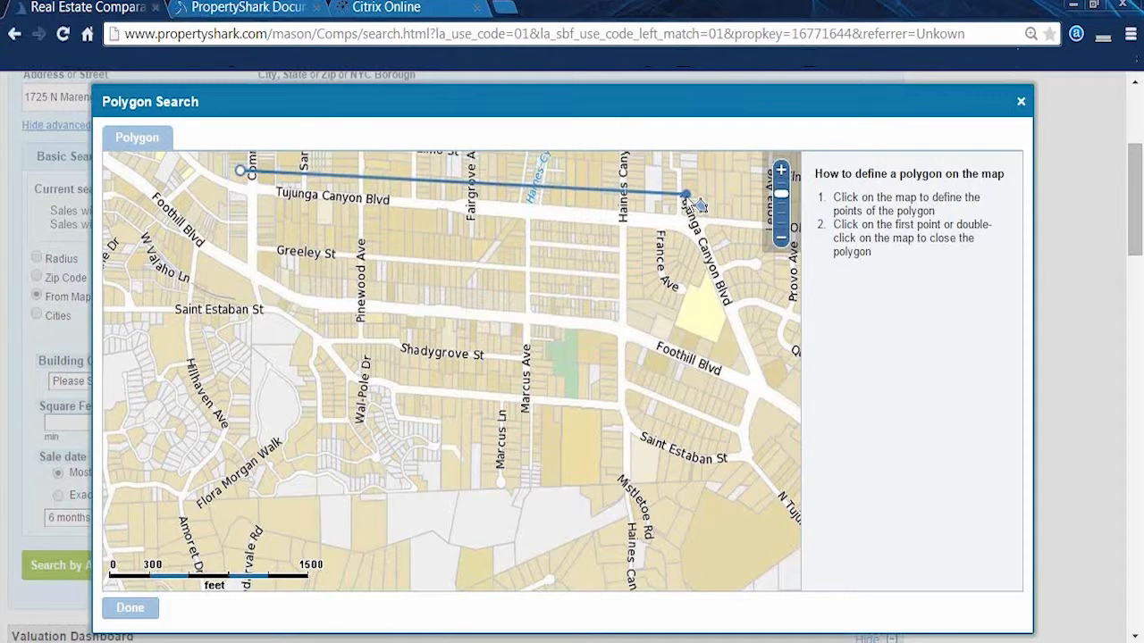
pyautogui.click(685, 195)
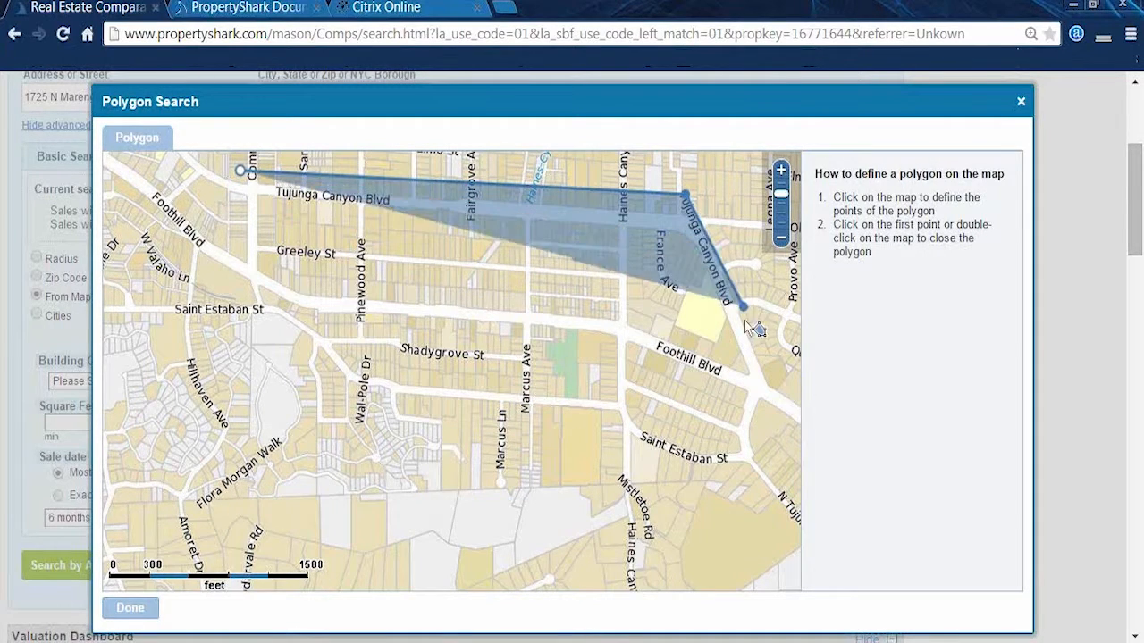
pyautogui.click(779, 418)
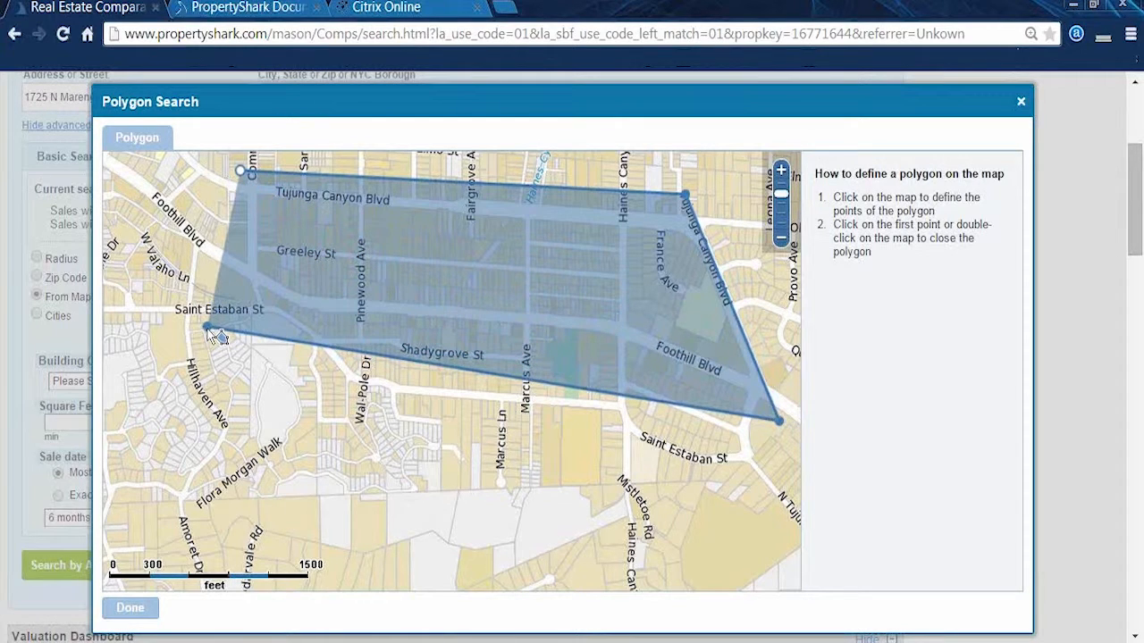
pyautogui.click(171, 305)
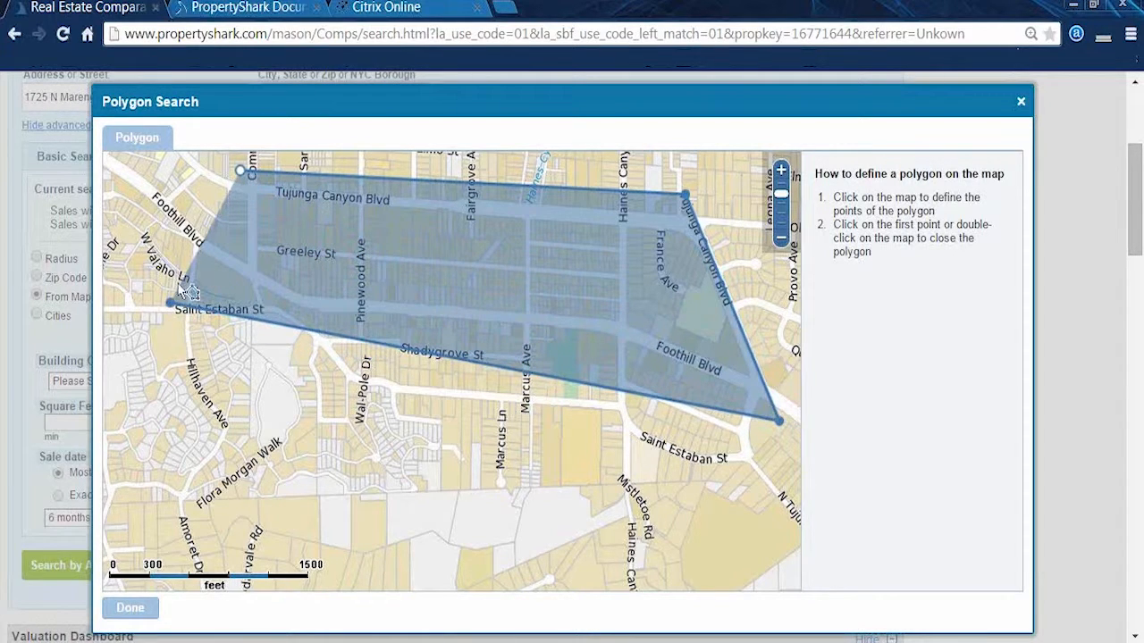
pyautogui.click(243, 172)
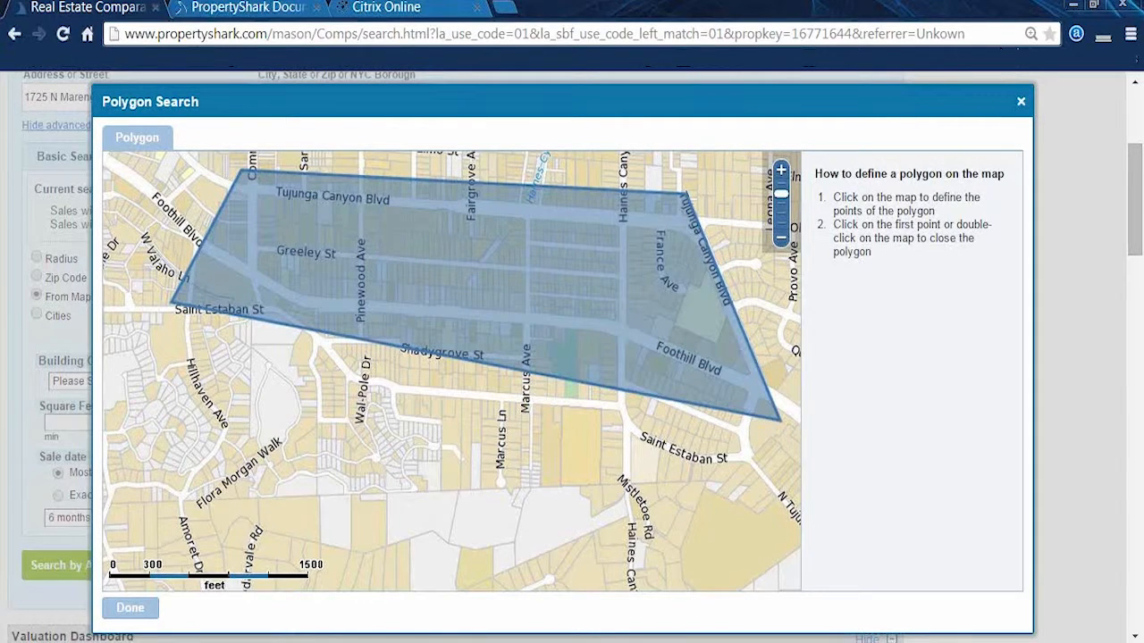
# Step: Close the polygon map without applying the shape and set the search area back to Radius
pyautogui.click(1020, 105)
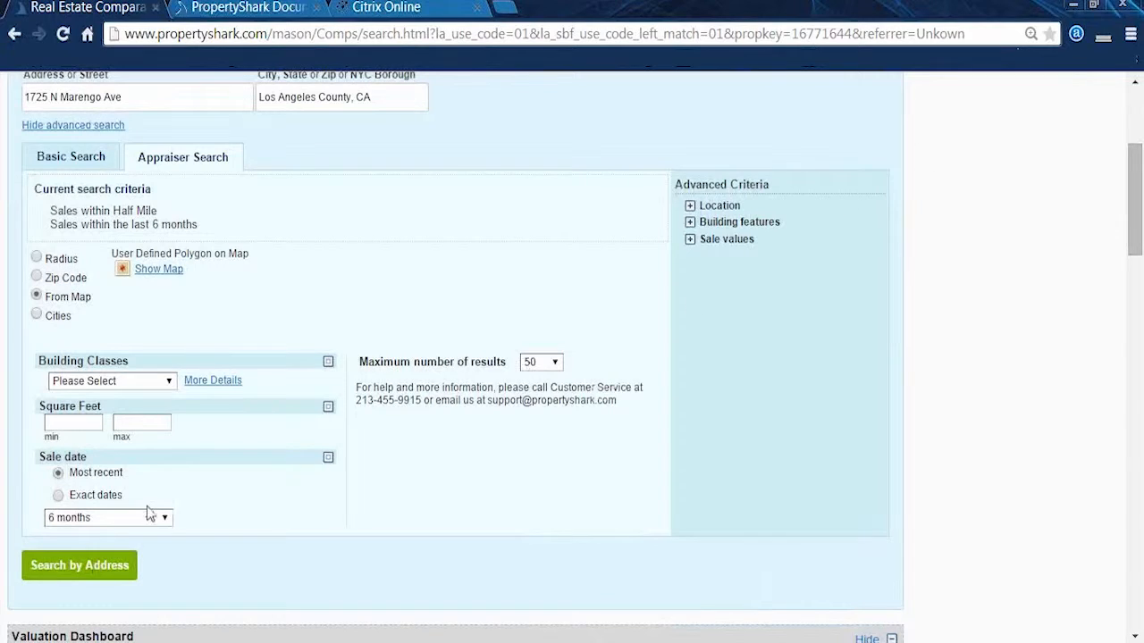
pyautogui.click(37, 258)
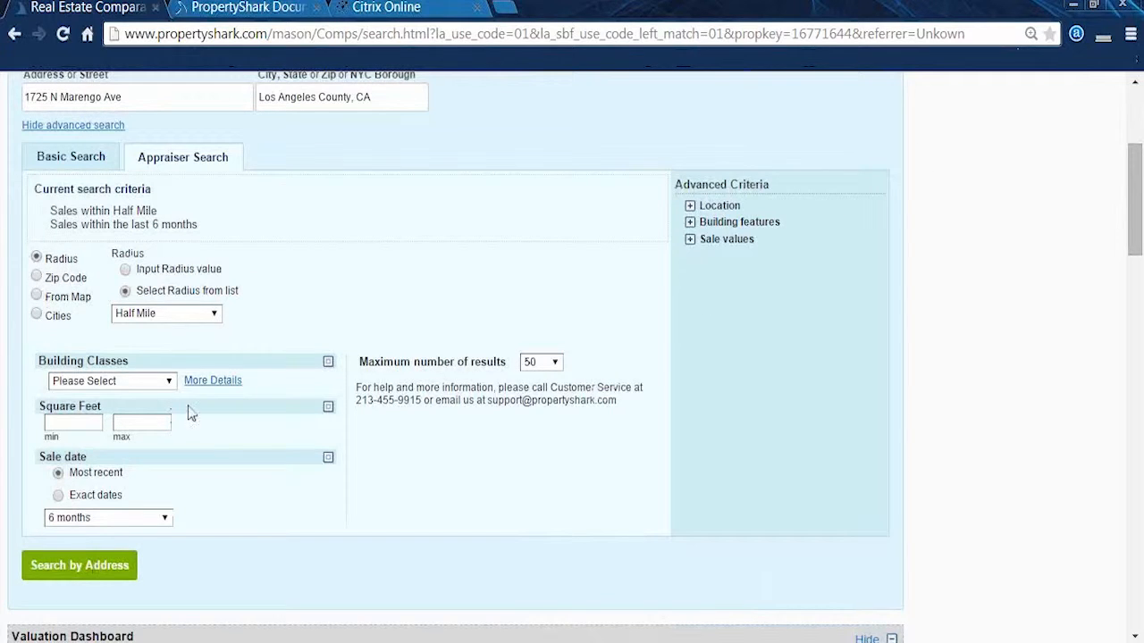
# Step: Show the detailed Building Classes checklist and expand the Residential category into its subtypes
pyautogui.click(168, 382)
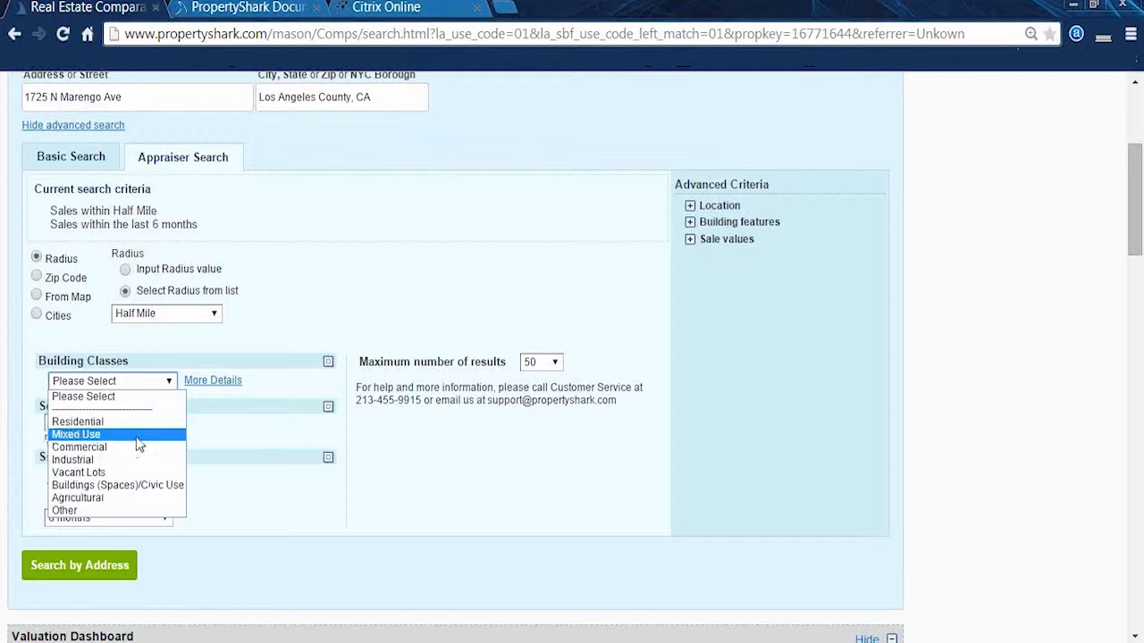
pyautogui.click(230, 382)
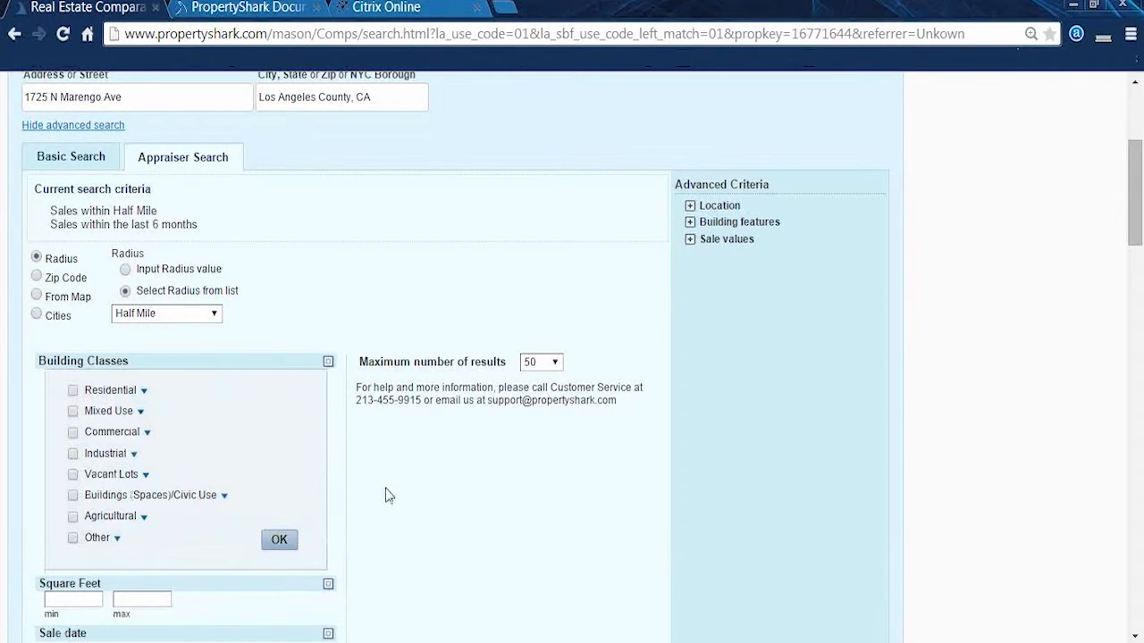
pyautogui.scroll(-2, 482, 521)
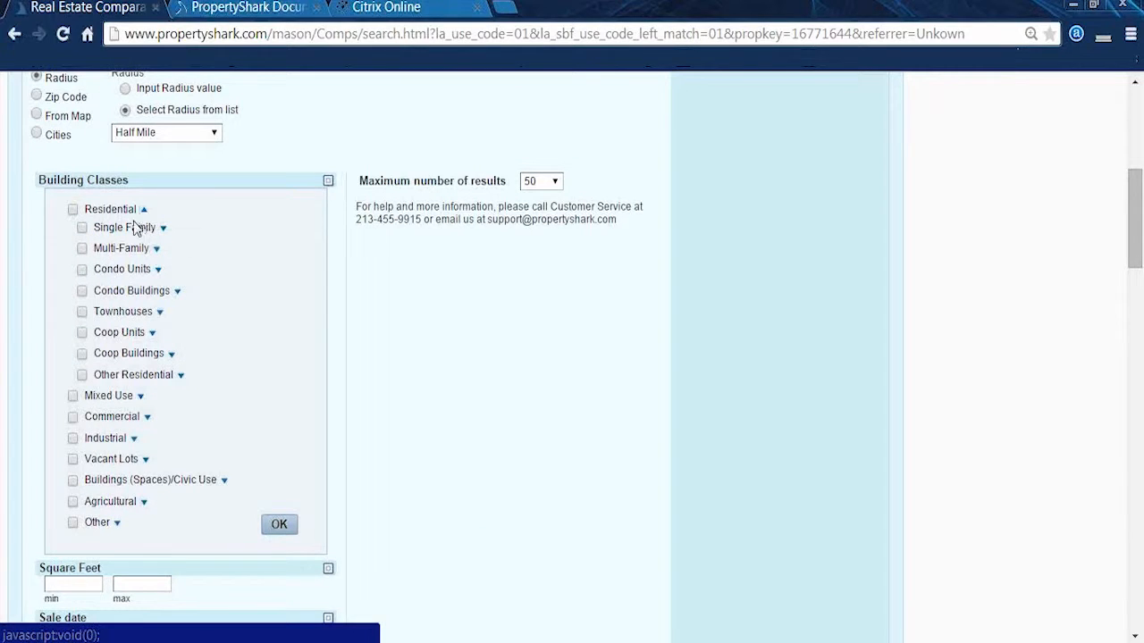
# Step: Expand the Single Family, Multi-Family and Mixed Use building classes to view their subtypes
pyautogui.click(164, 229)
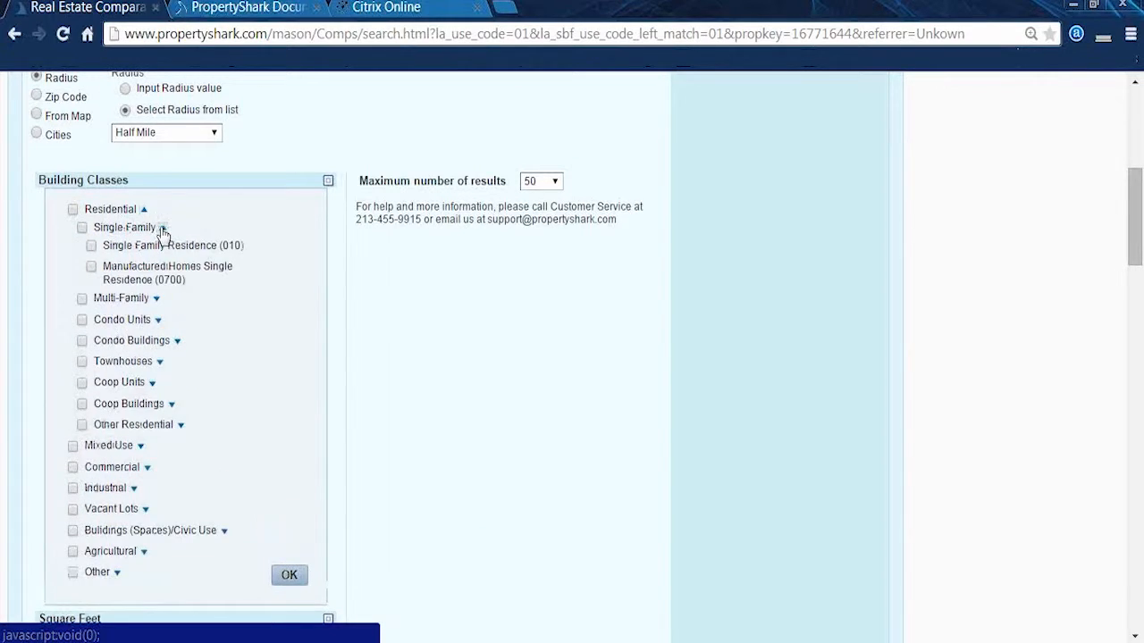
pyautogui.click(157, 298)
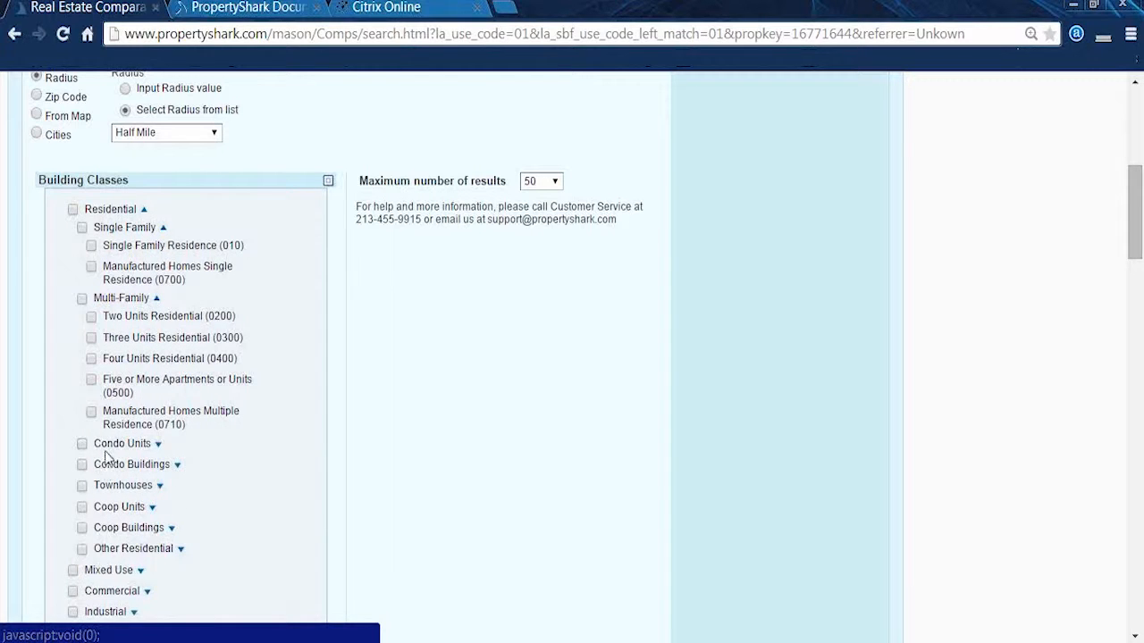
pyautogui.scroll(-2, 143, 438)
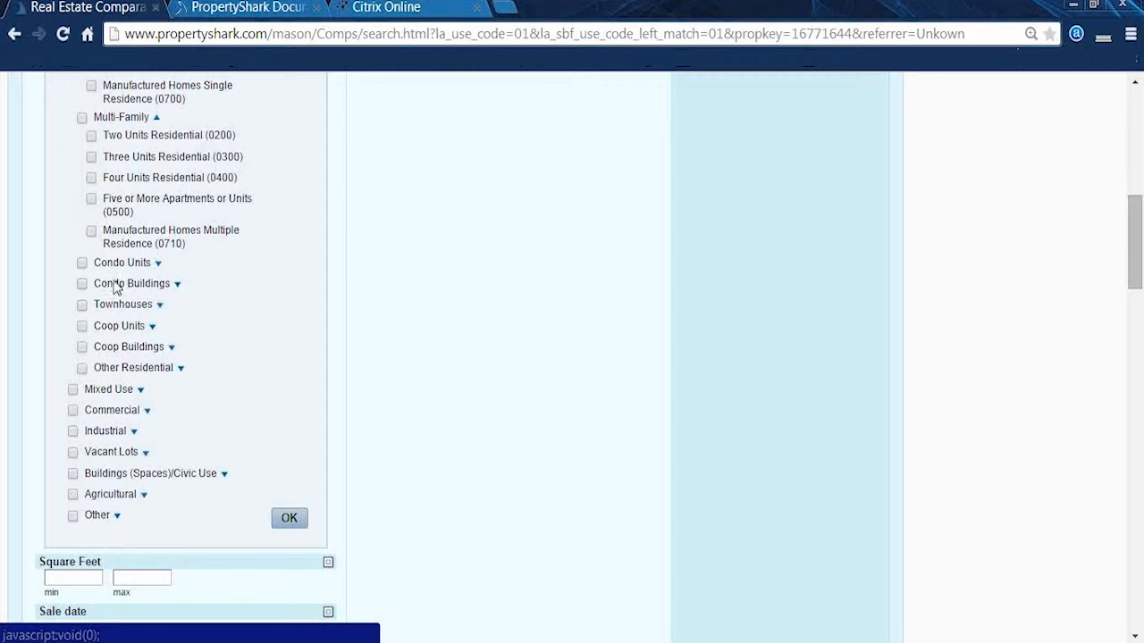
pyautogui.click(140, 391)
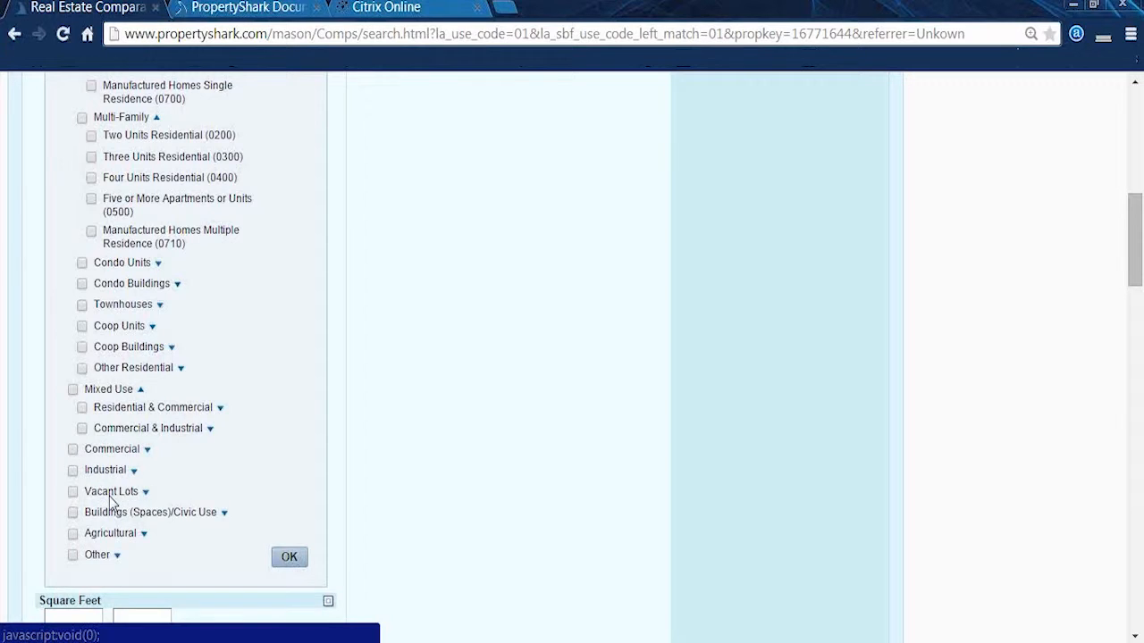
# Step: Restrict the building classes to Single Family and Townhouses, including all their subtypes, and apply the selection
pyautogui.scroll(3, 111, 505)
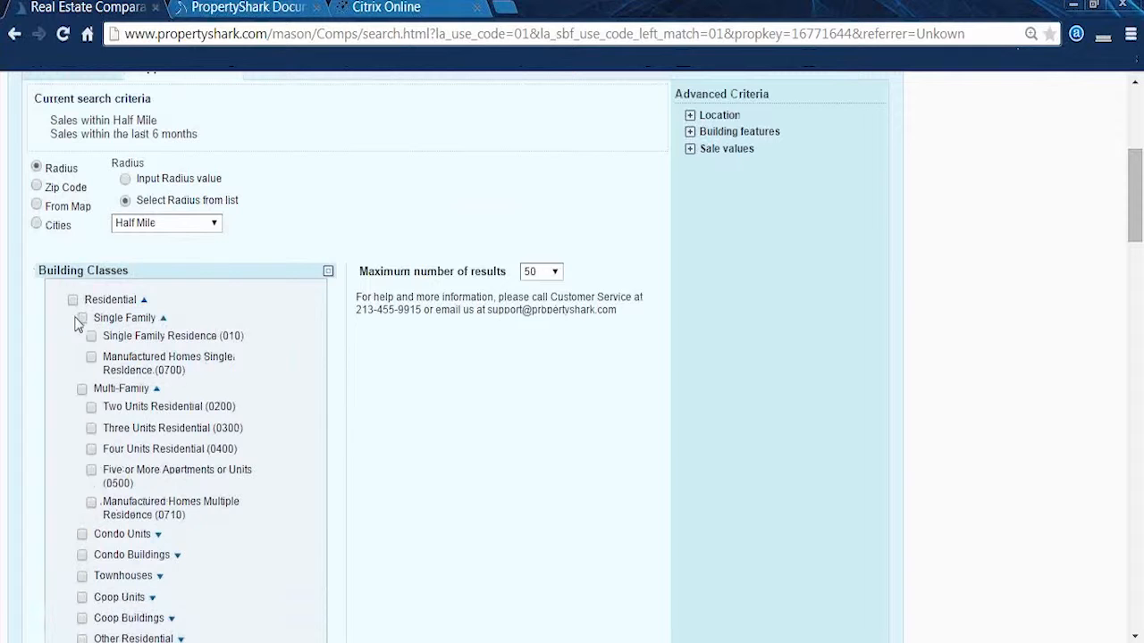
pyautogui.click(81, 319)
pyautogui.scroll(-2, 230, 450)
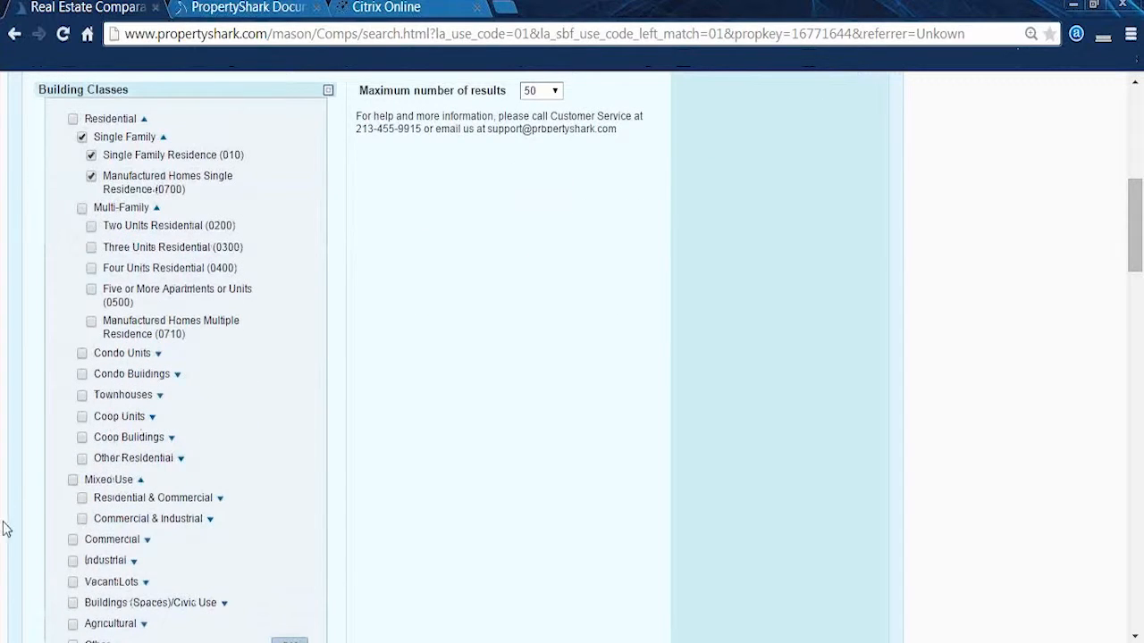
pyautogui.click(158, 399)
pyautogui.click(82, 395)
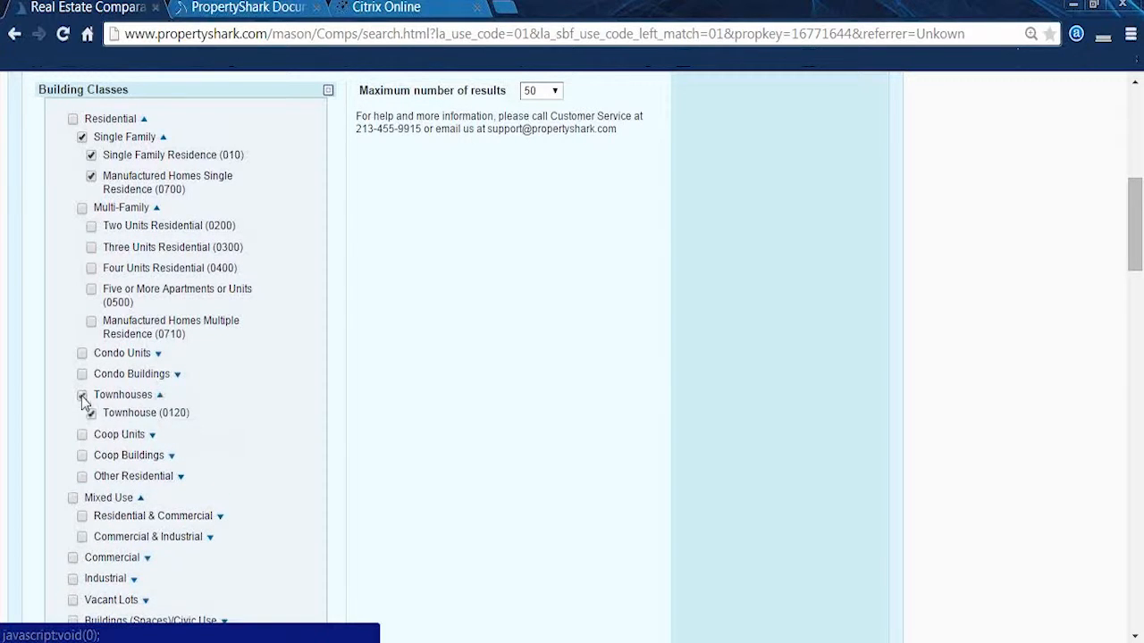
pyautogui.click(179, 477)
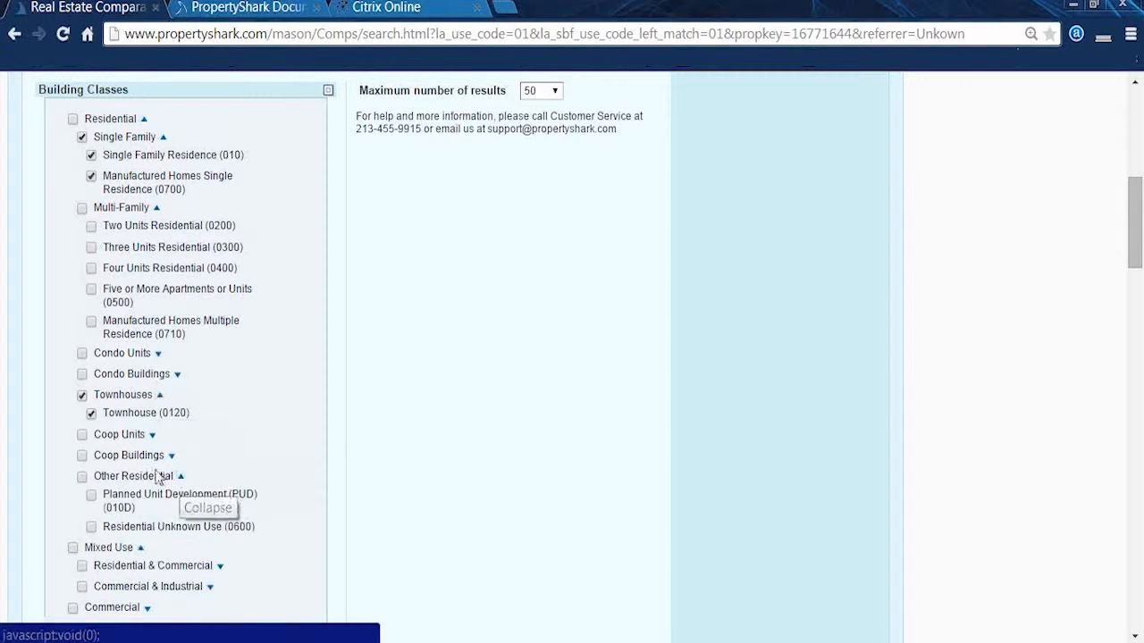
pyautogui.scroll(-3, 373, 344)
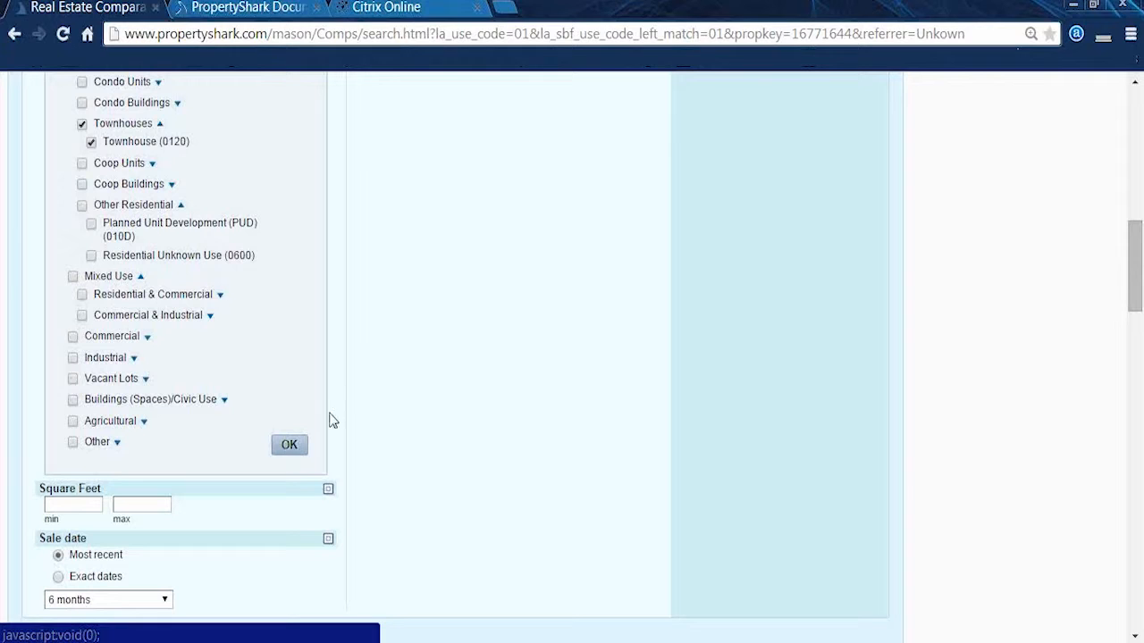
pyautogui.click(290, 445)
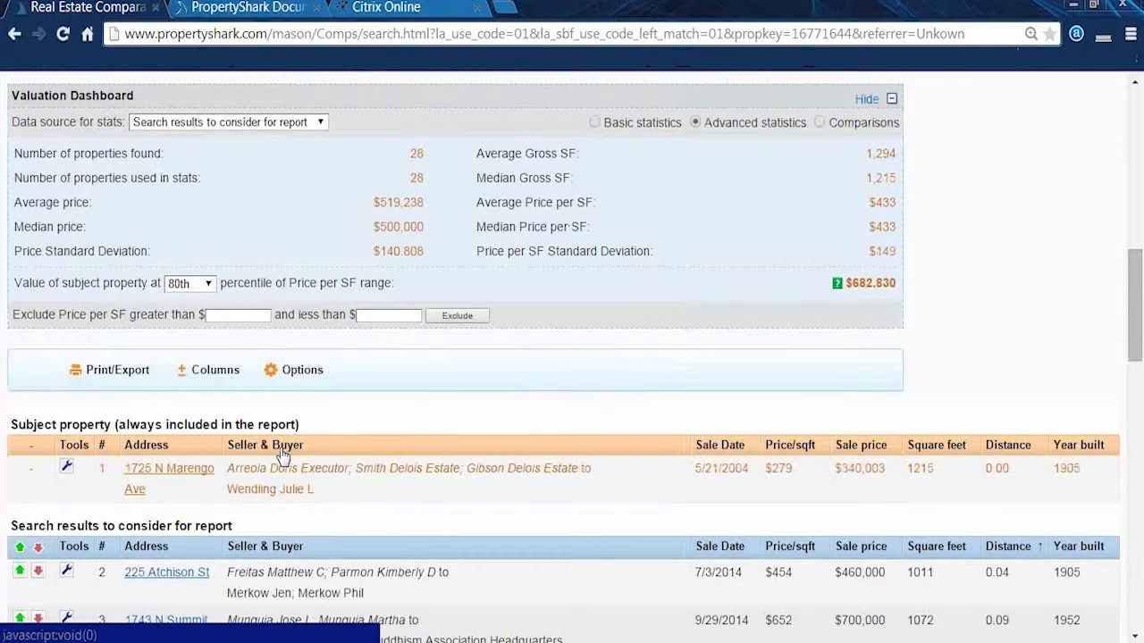
# Step: Look through the most-recent sale date periods and expand the Location, Building features and Sale values advanced criteria
pyautogui.scroll(6, 291, 447)
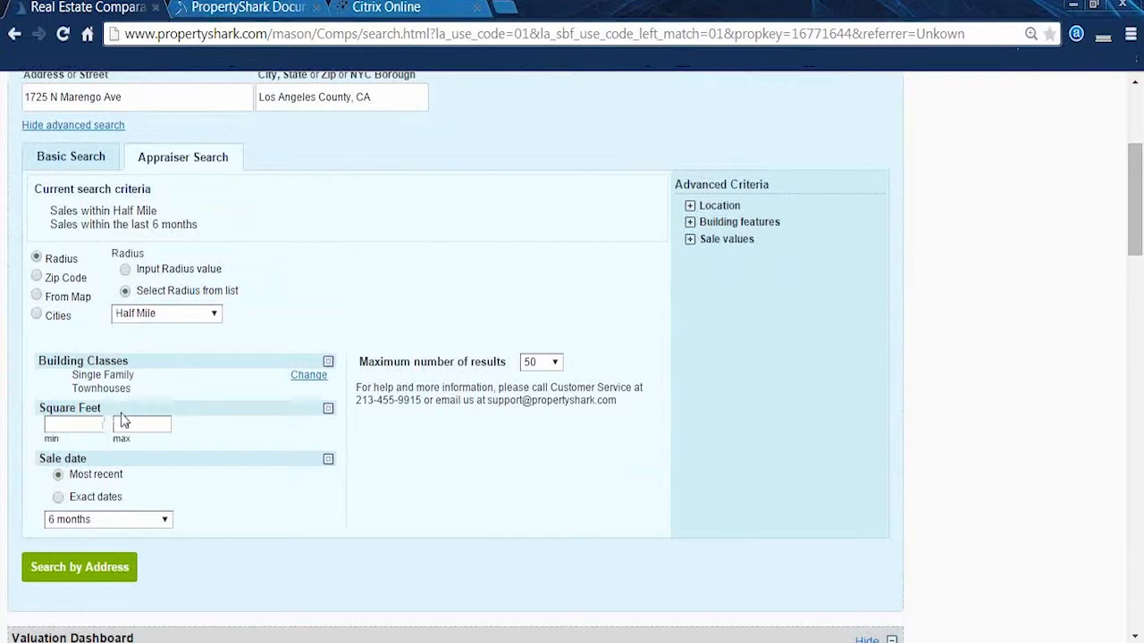
pyautogui.click(163, 522)
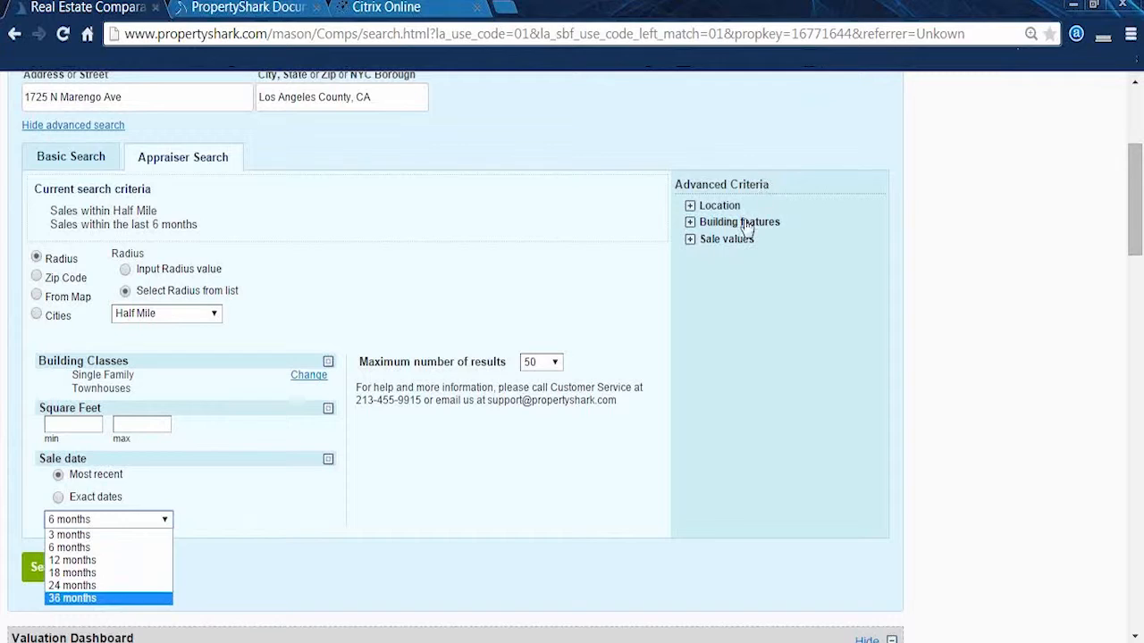
pyautogui.click(689, 206)
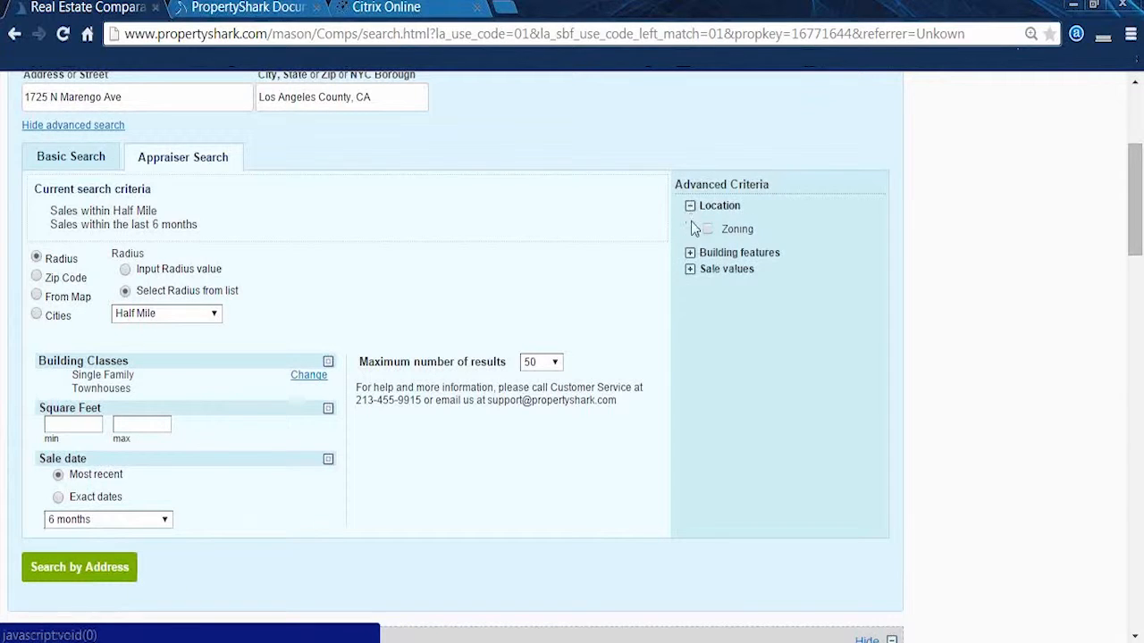
pyautogui.click(689, 252)
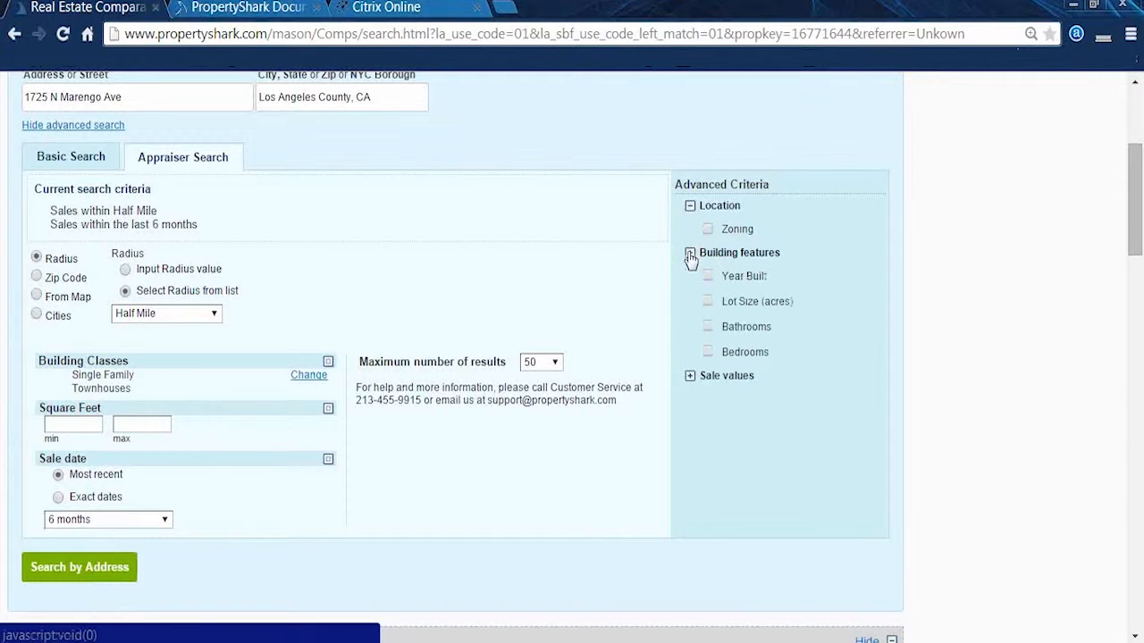
pyautogui.click(690, 376)
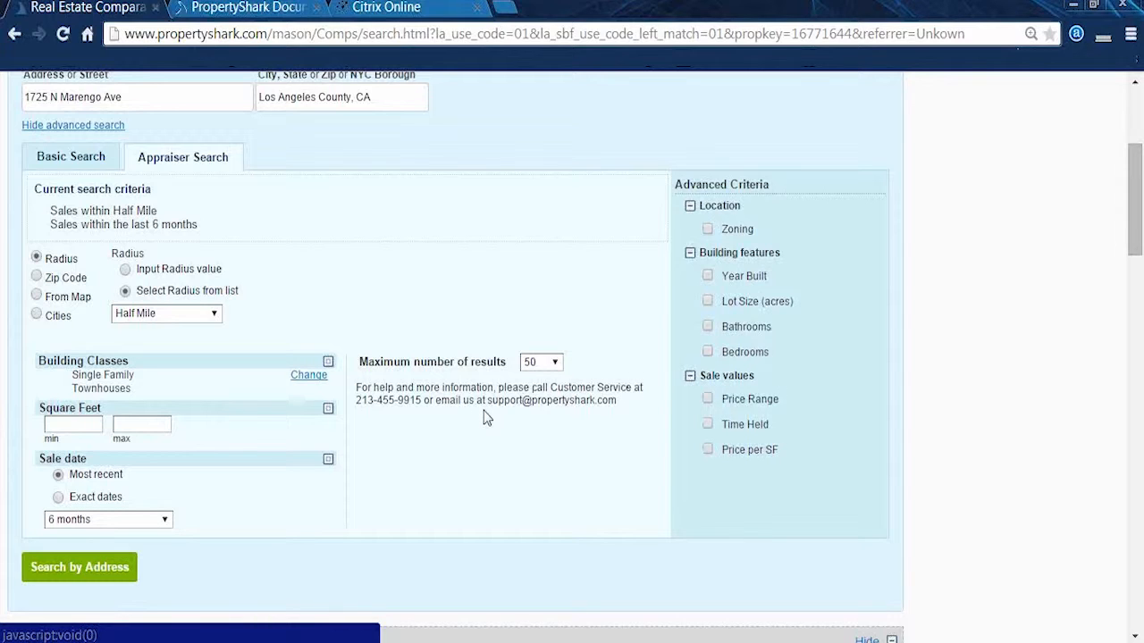
# Step: Review the Basic Data, Building and Other columns available for the results table, and close the column settings without saving
pyautogui.scroll(-4, 483, 410)
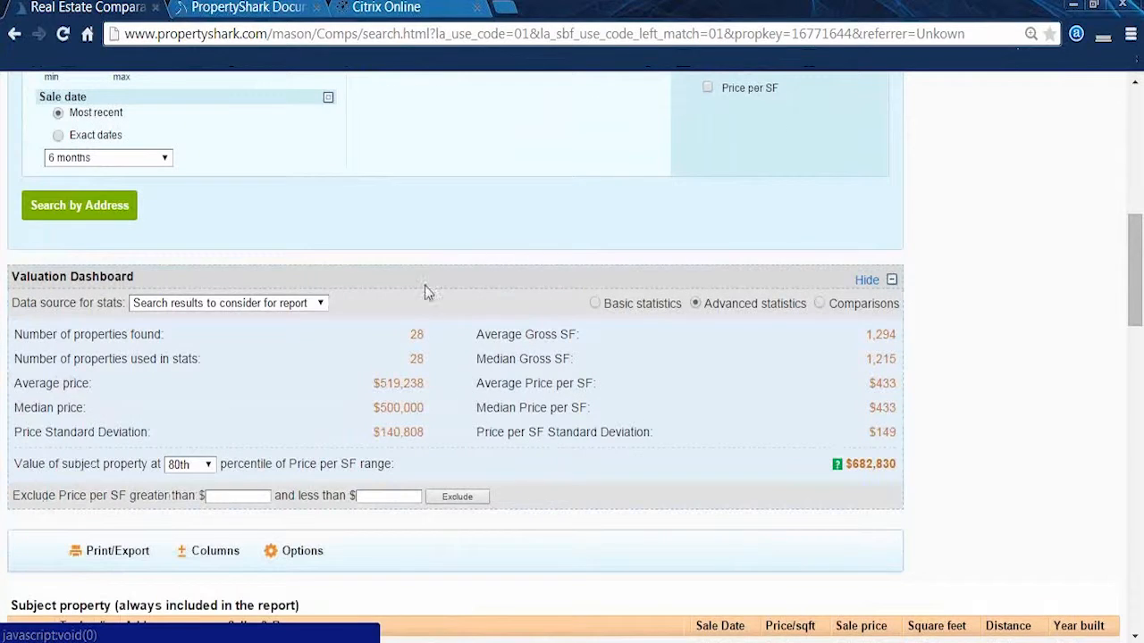
pyautogui.scroll(2, 113, 242)
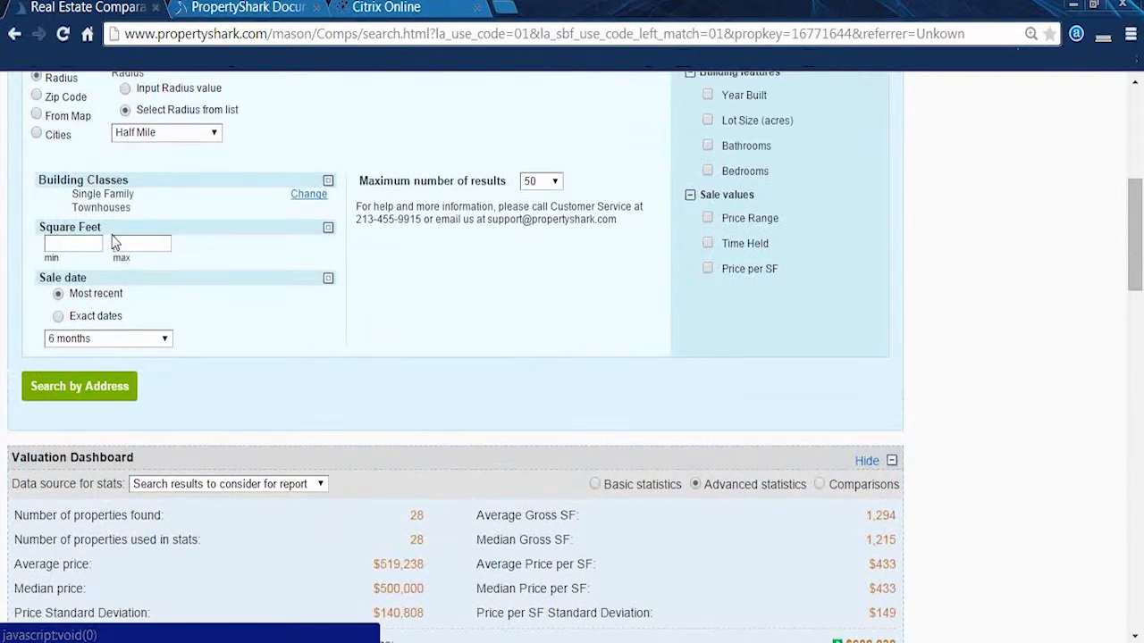
pyautogui.scroll(-4, 113, 241)
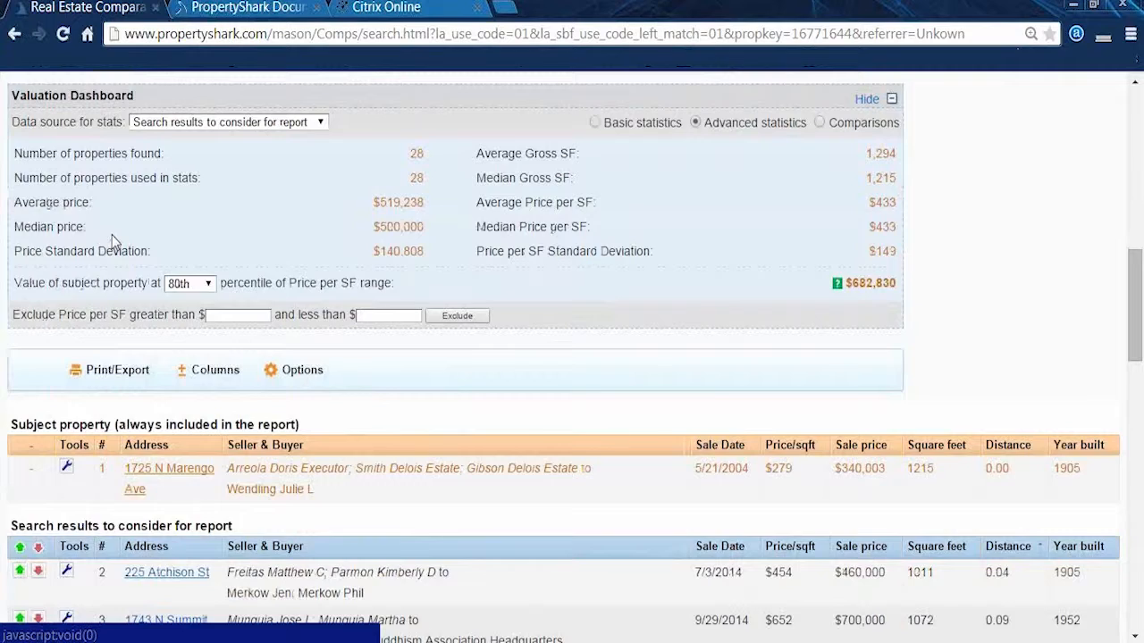
pyautogui.scroll(-2, 112, 235)
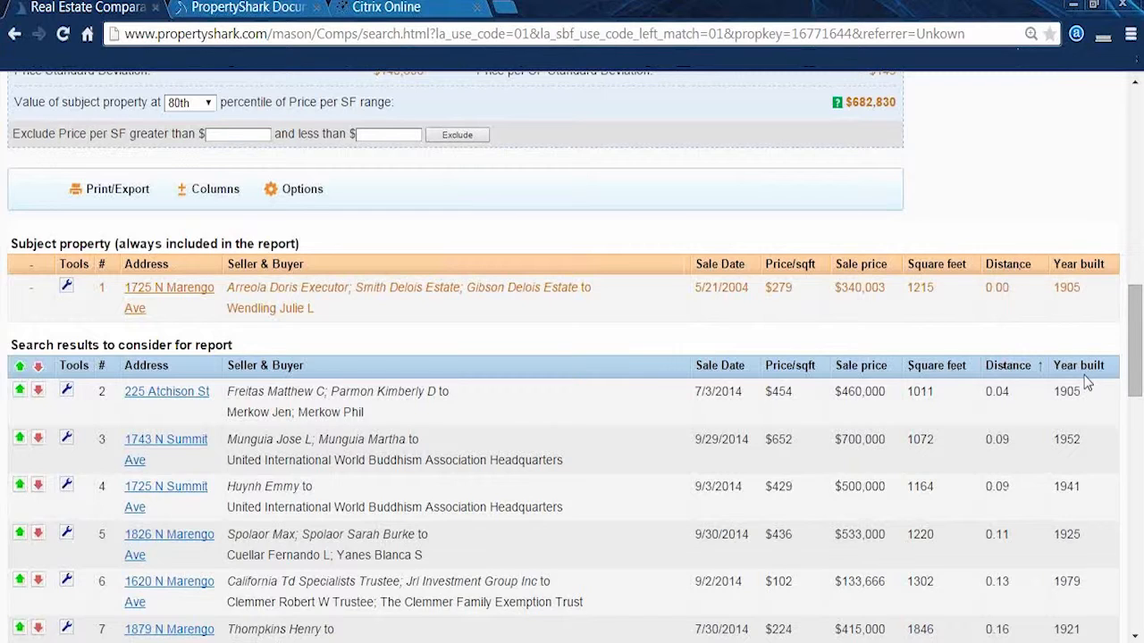
pyautogui.click(203, 198)
pyautogui.scroll(-4, 226, 331)
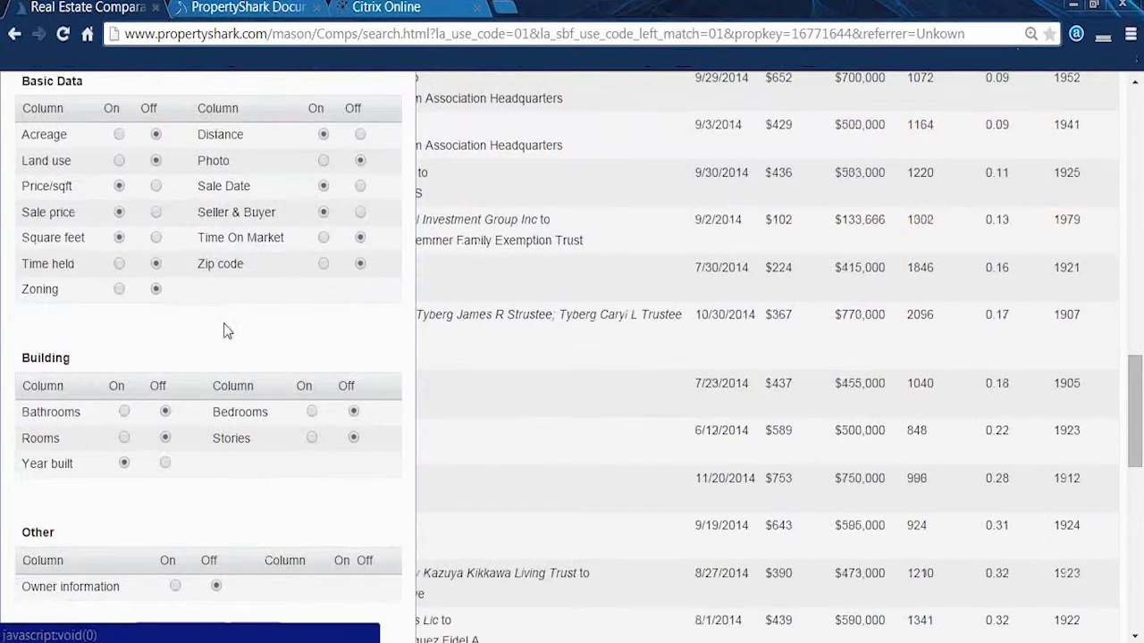
pyautogui.scroll(-4, 226, 331)
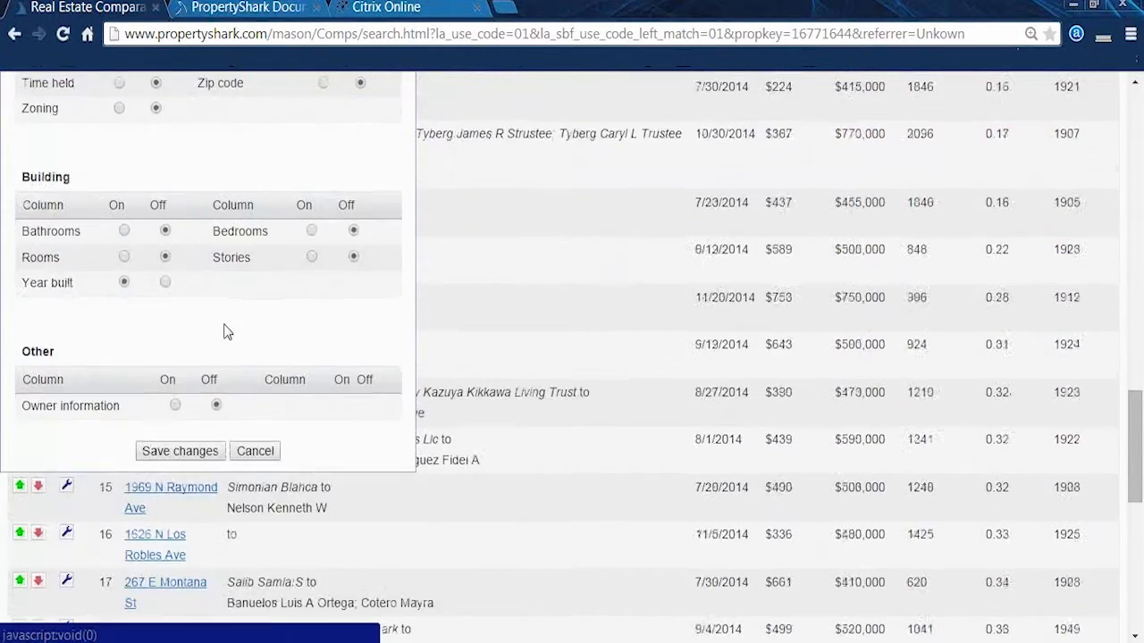
pyautogui.scroll(6, 226, 330)
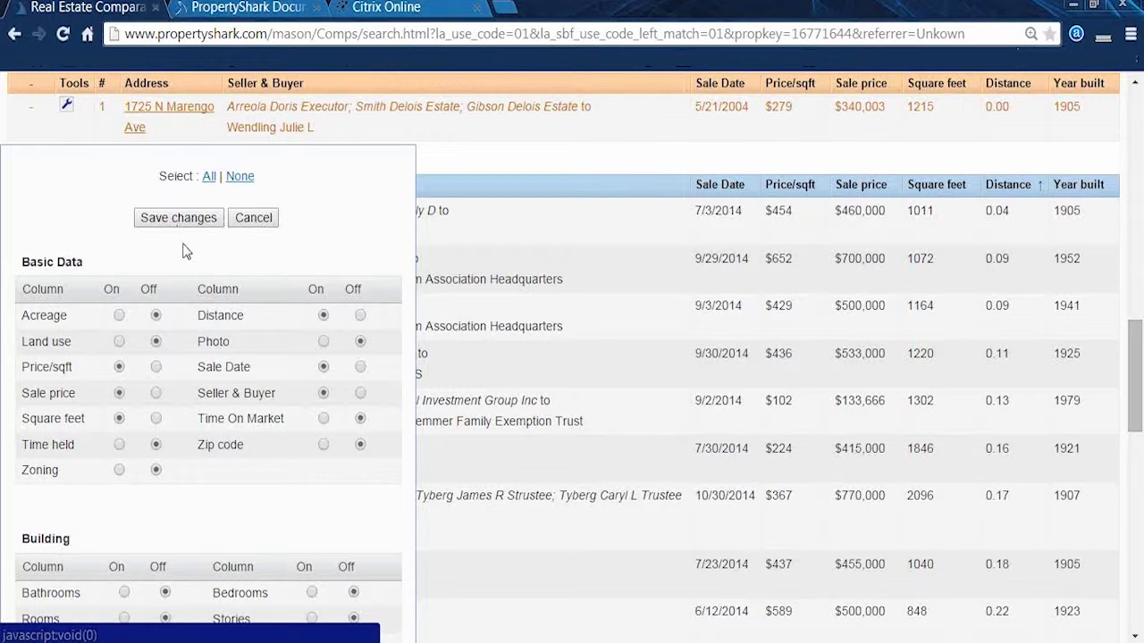
pyautogui.scroll(-4, 182, 251)
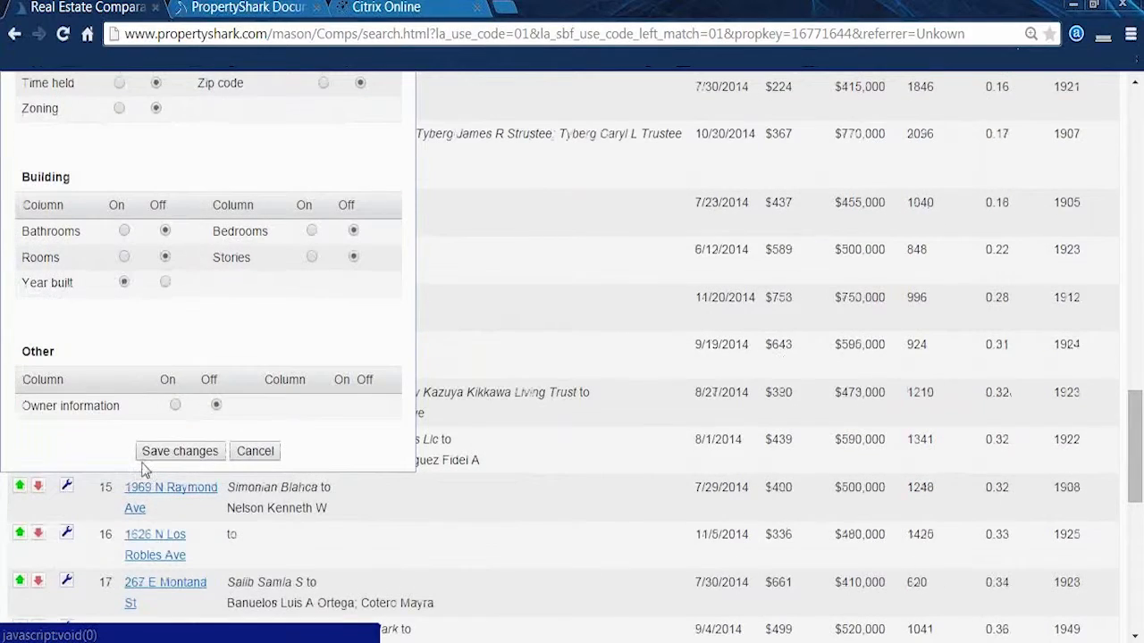
pyautogui.click(246, 456)
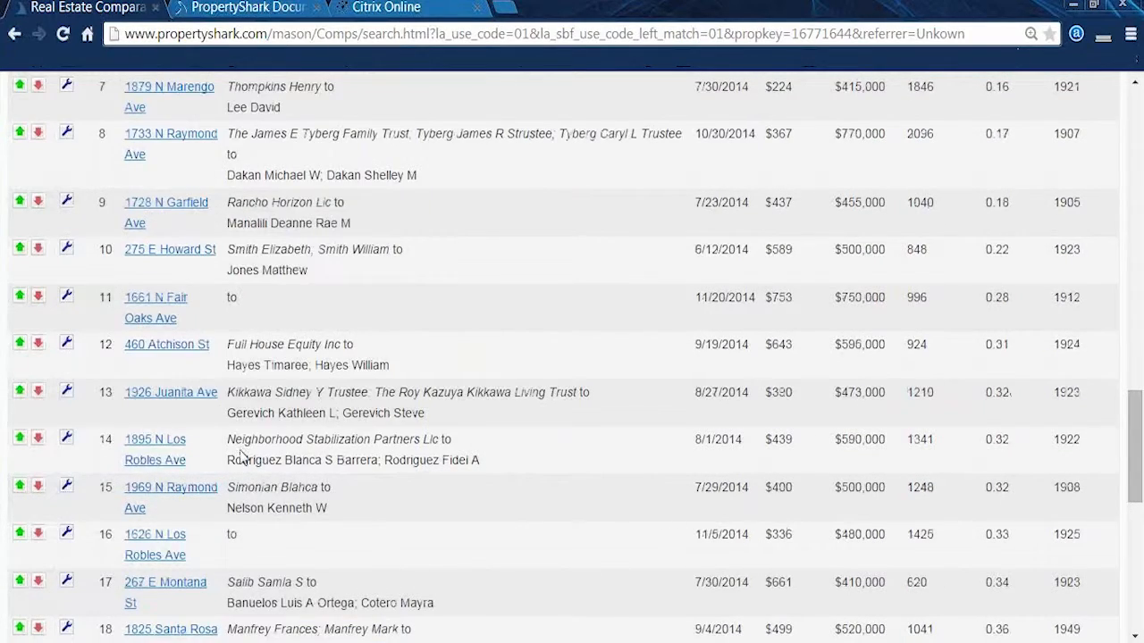
# Step: View the Overview report section of the first comparable in the search results, and close its report and tools windows
pyautogui.scroll(6, 239, 442)
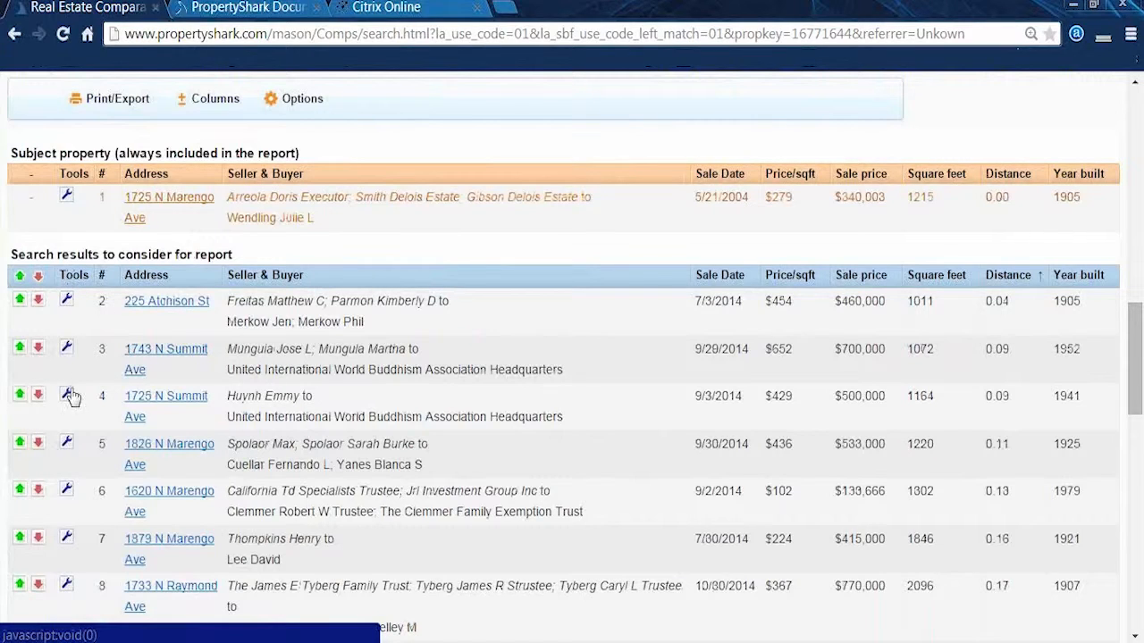
pyautogui.click(66, 303)
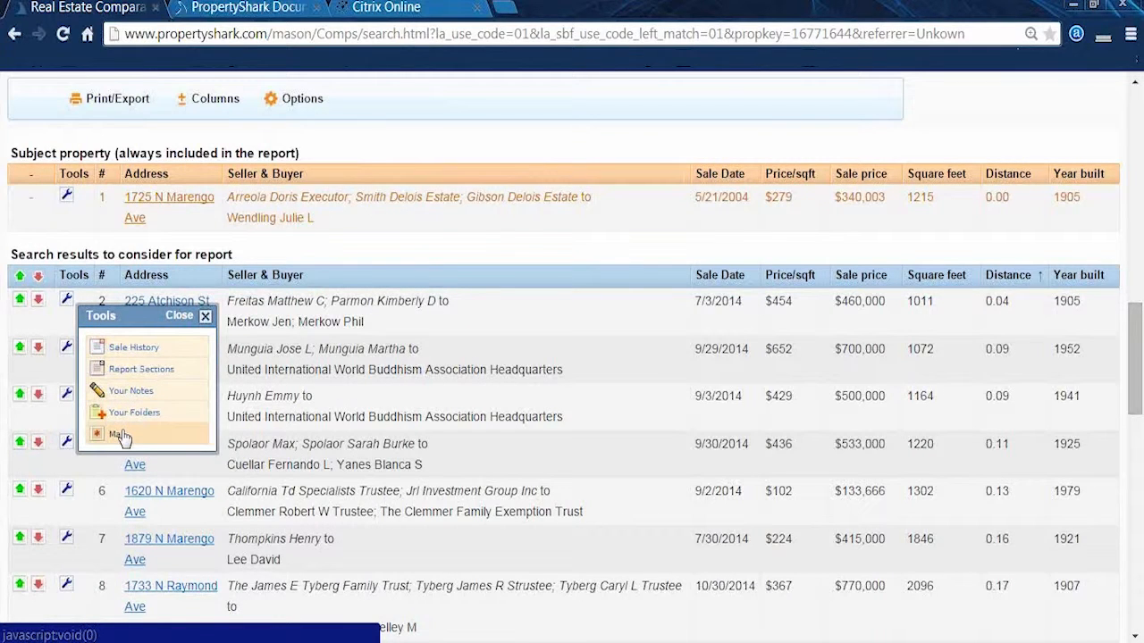
pyautogui.click(137, 376)
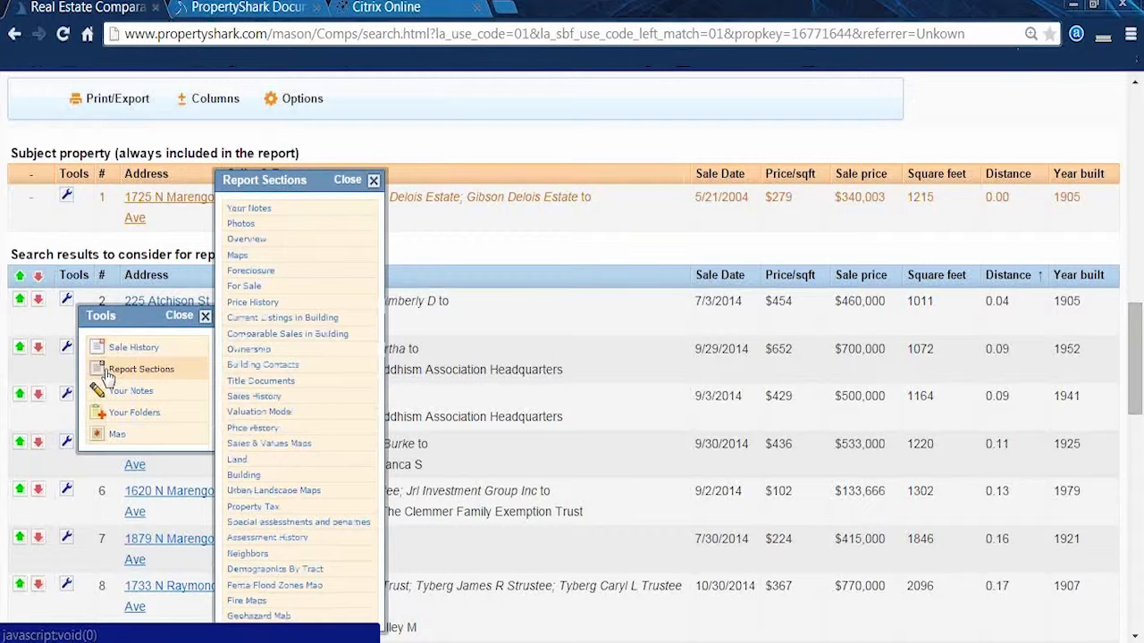
pyautogui.click(262, 241)
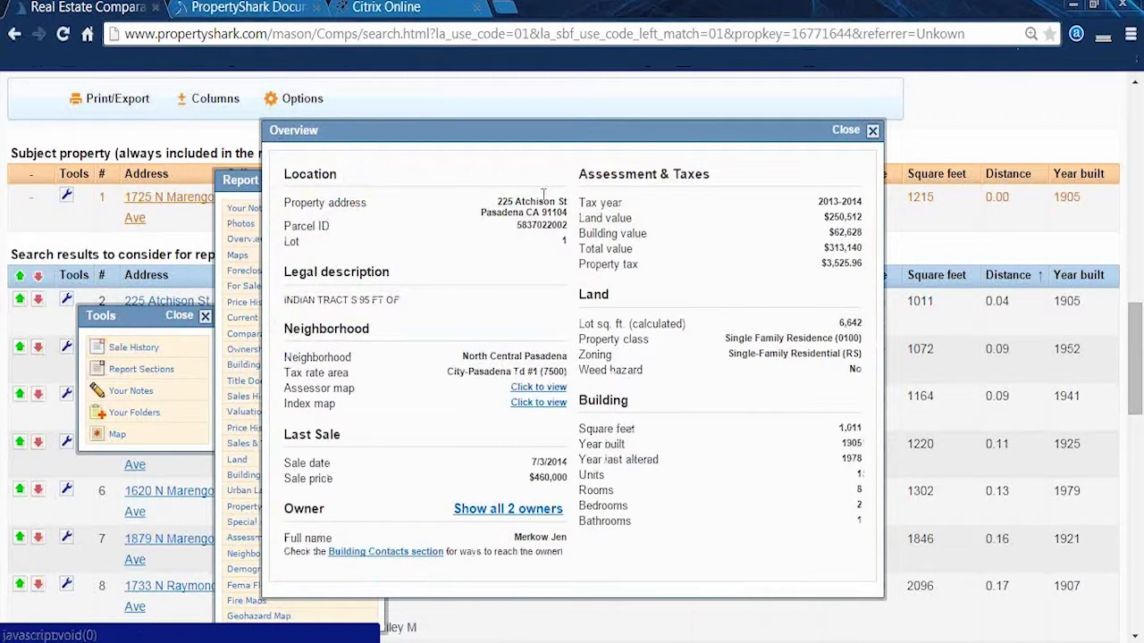
pyautogui.click(872, 131)
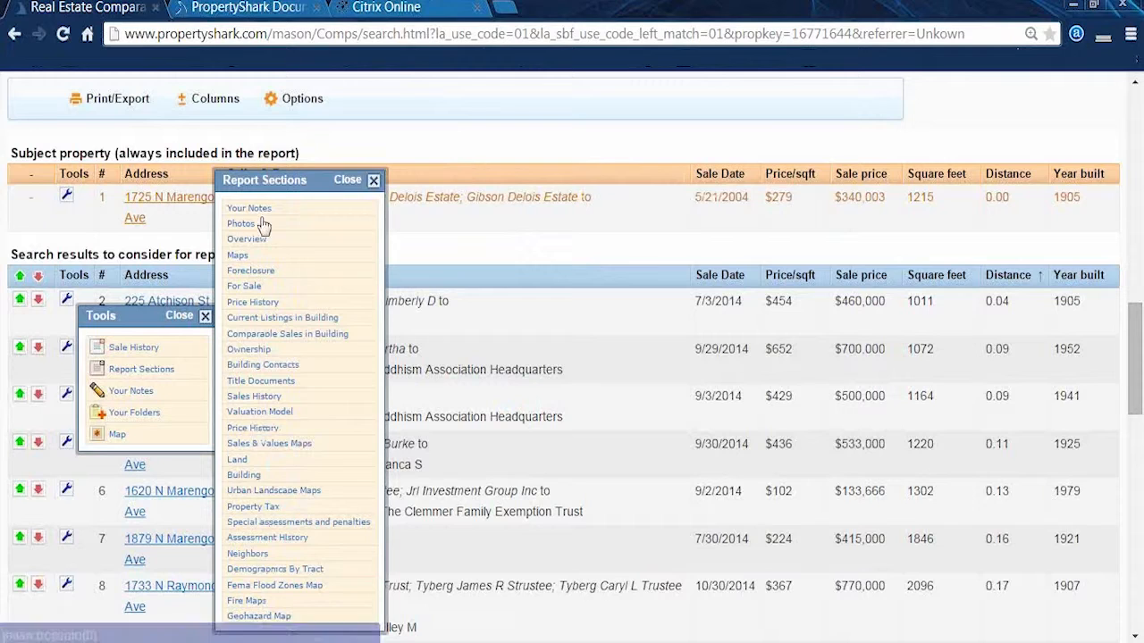
pyautogui.click(374, 182)
pyautogui.click(204, 316)
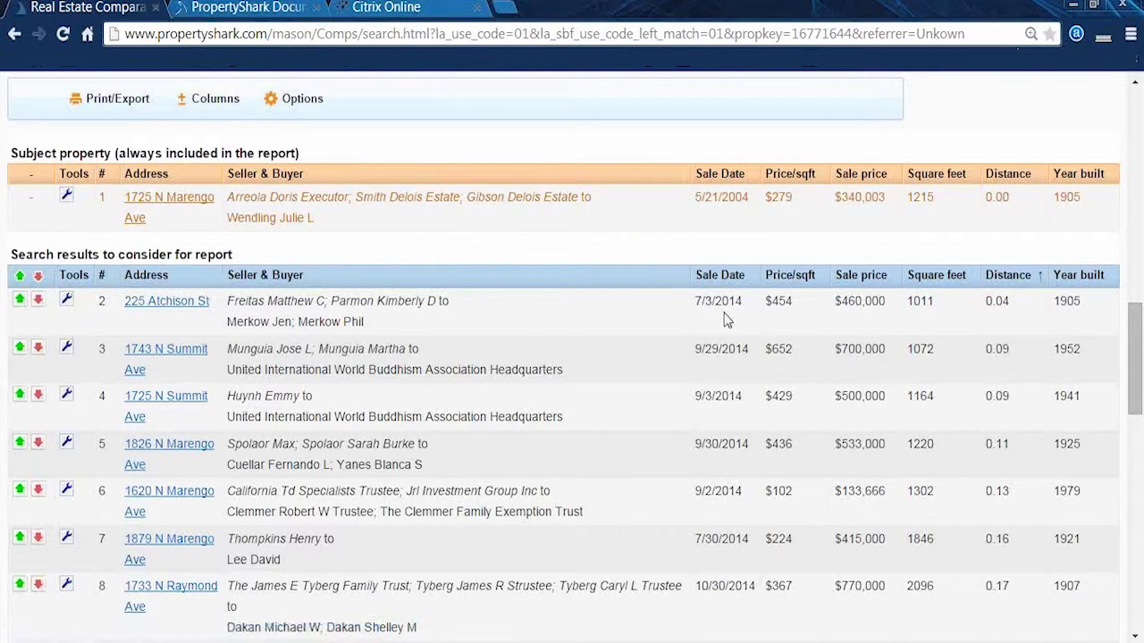
# Step: Sort the comparables by ascending sale price, exclude the lowest-priced sale from the report, and review the excluded list and valuation statistics
pyautogui.click(860, 279)
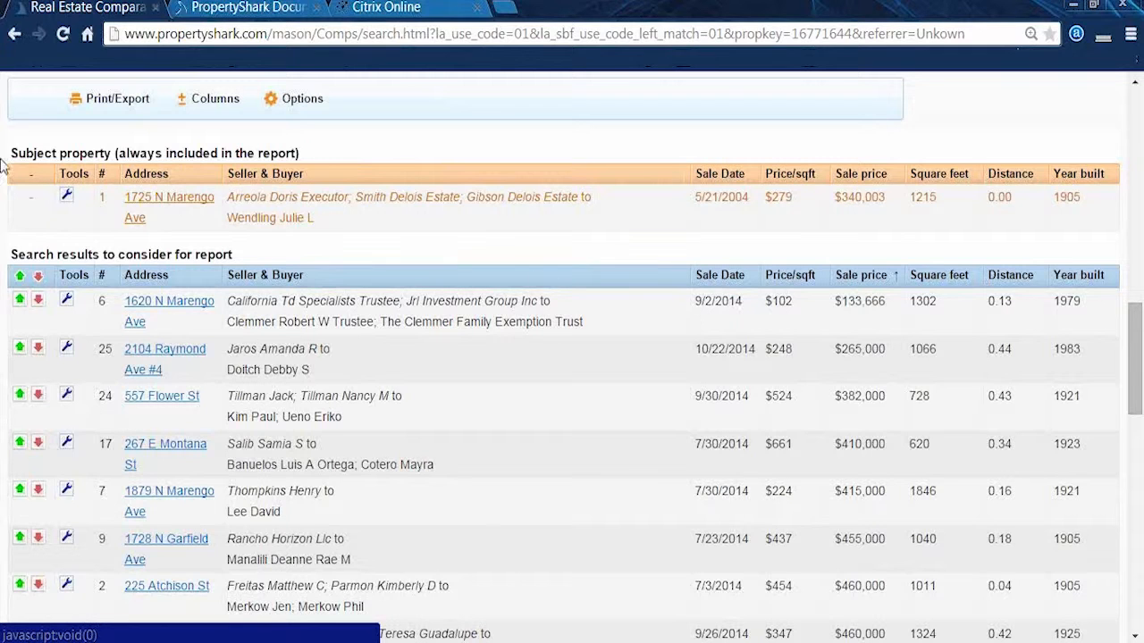
pyautogui.click(37, 302)
pyautogui.scroll(-6, 160, 420)
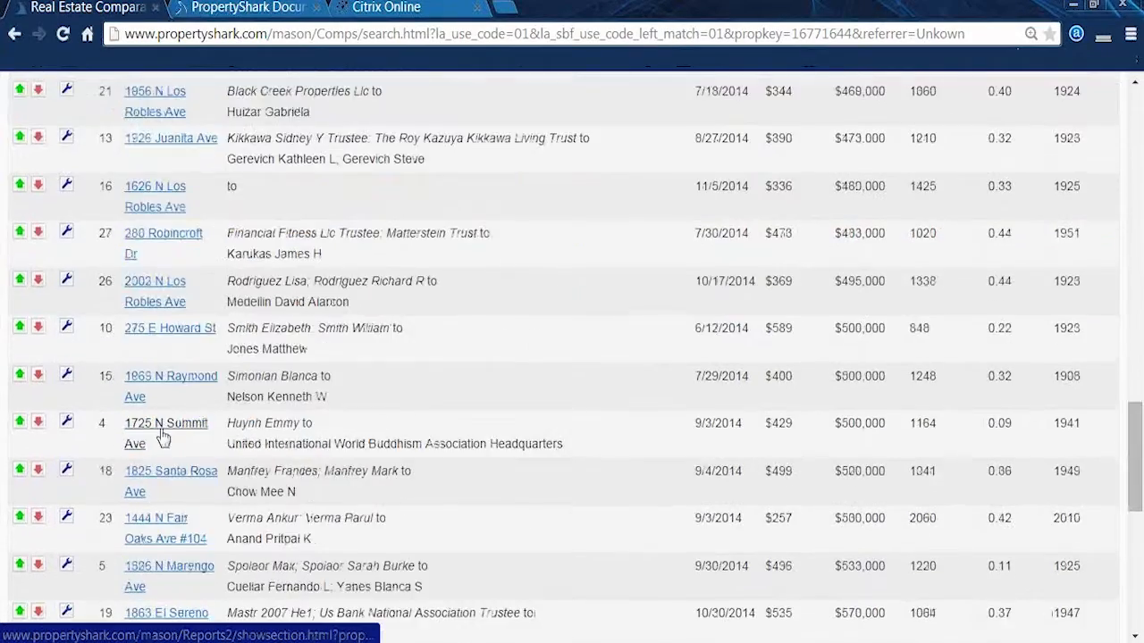
pyautogui.scroll(-6, 161, 436)
pyautogui.scroll(1, 171, 529)
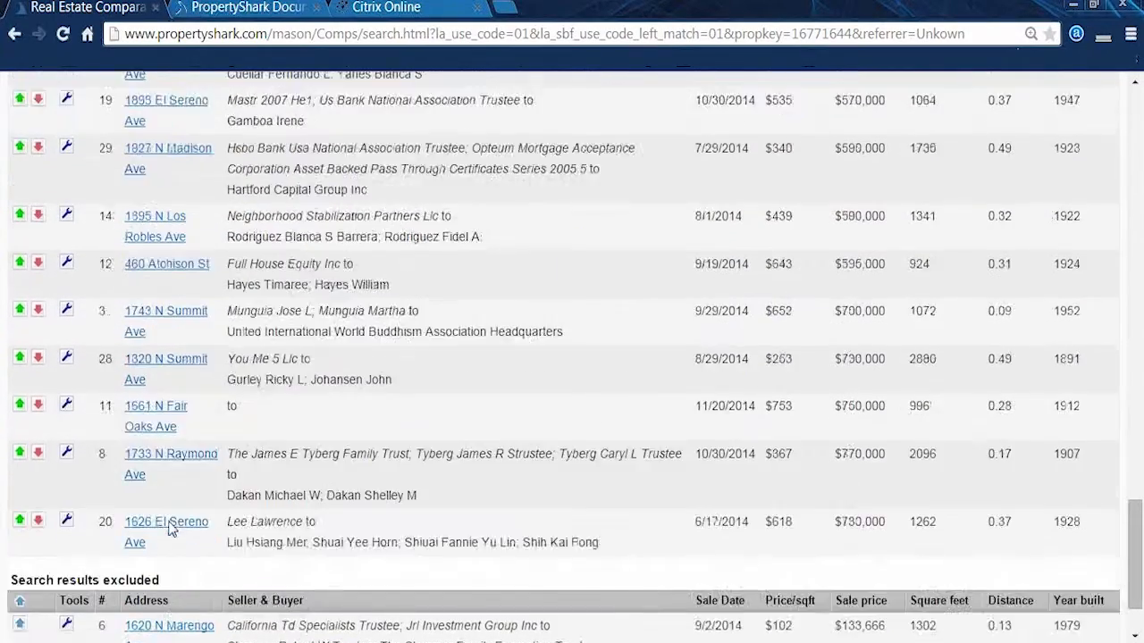
pyautogui.scroll(10, 172, 529)
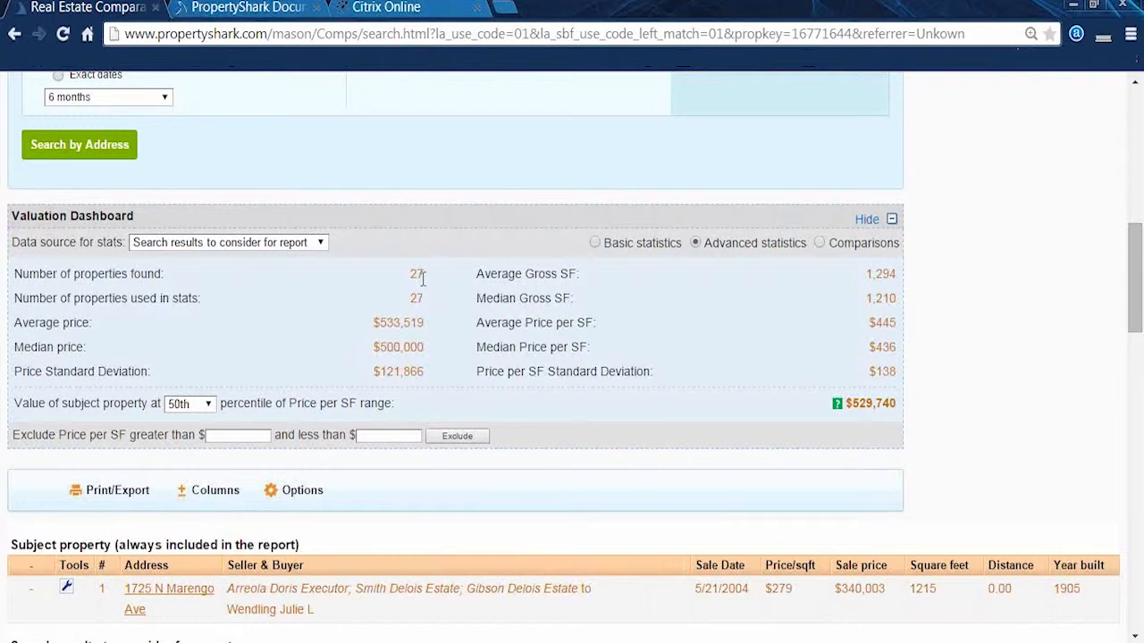
pyautogui.scroll(-4, 420, 303)
pyautogui.scroll(2, 423, 311)
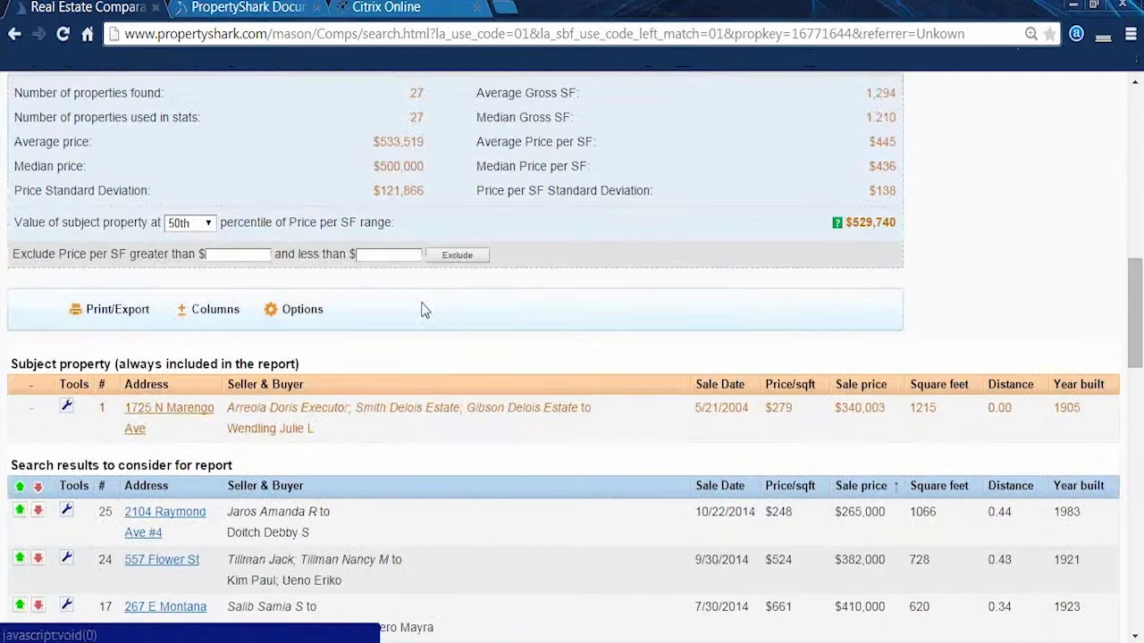
# Step: Sort the comparables by ascending price per square foot and review the low and high values in the list
pyautogui.scroll(-12, 425, 309)
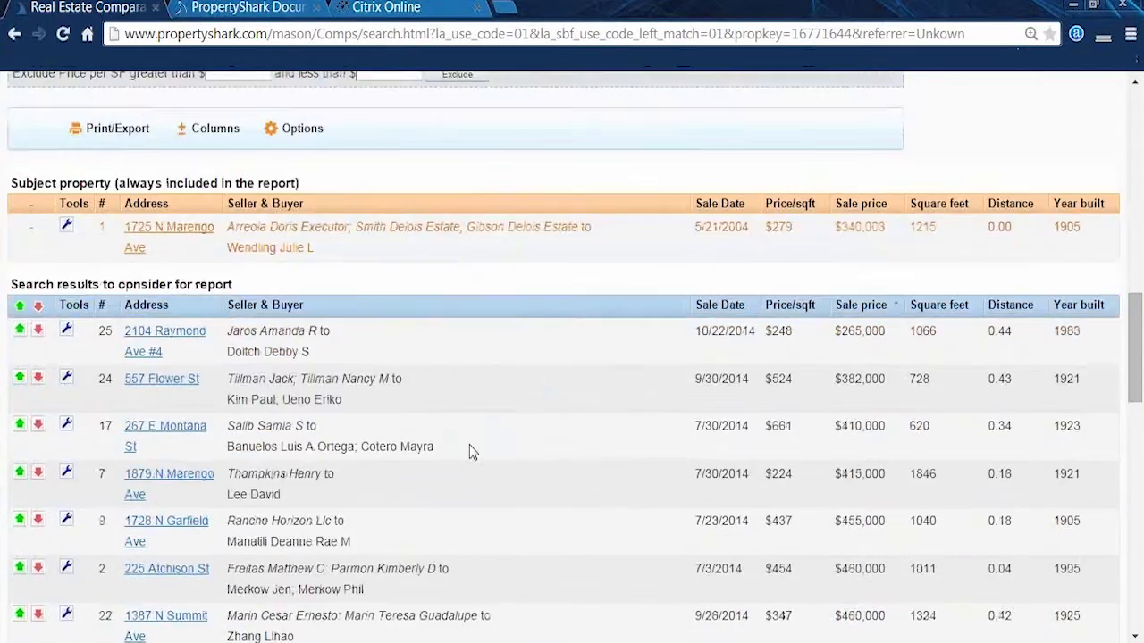
pyautogui.scroll(-3, 472, 450)
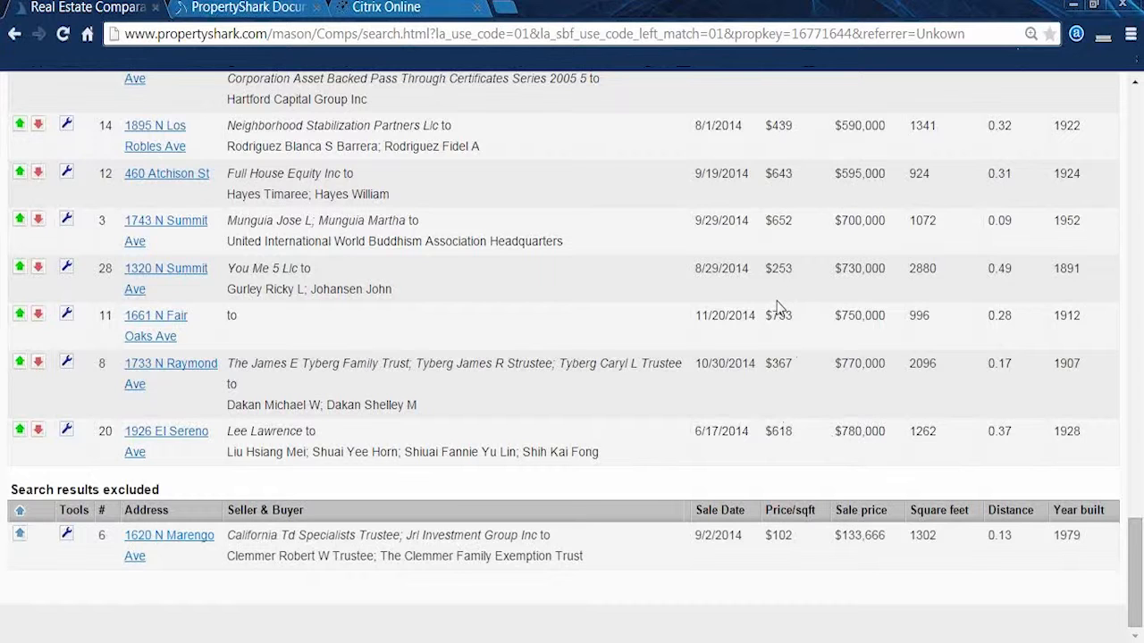
pyautogui.scroll(6, 773, 340)
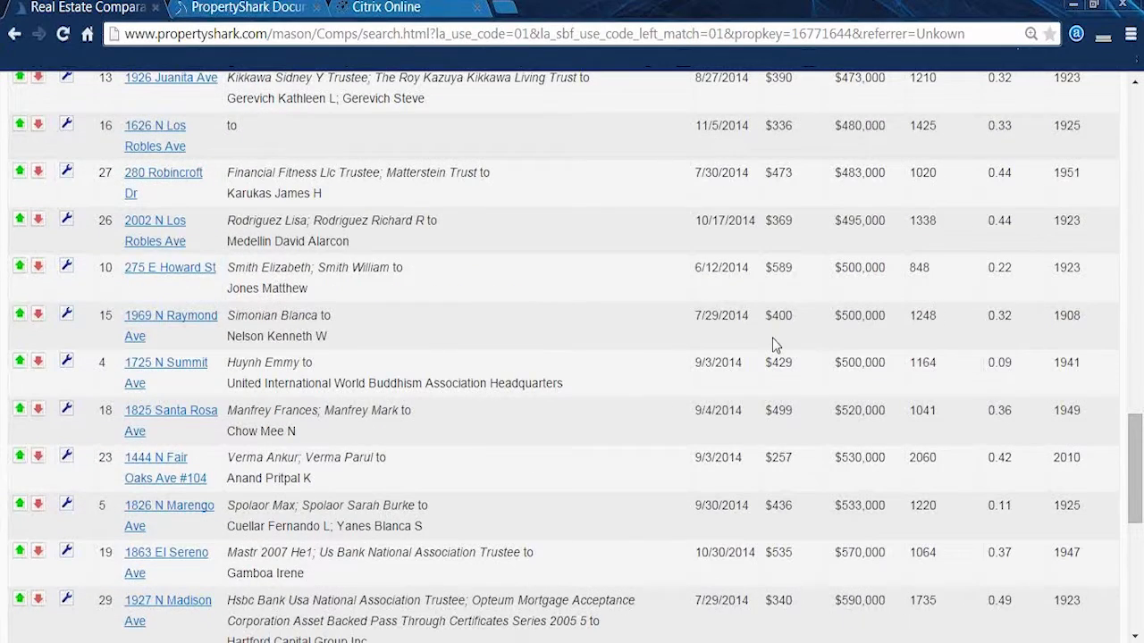
pyautogui.scroll(3, 773, 339)
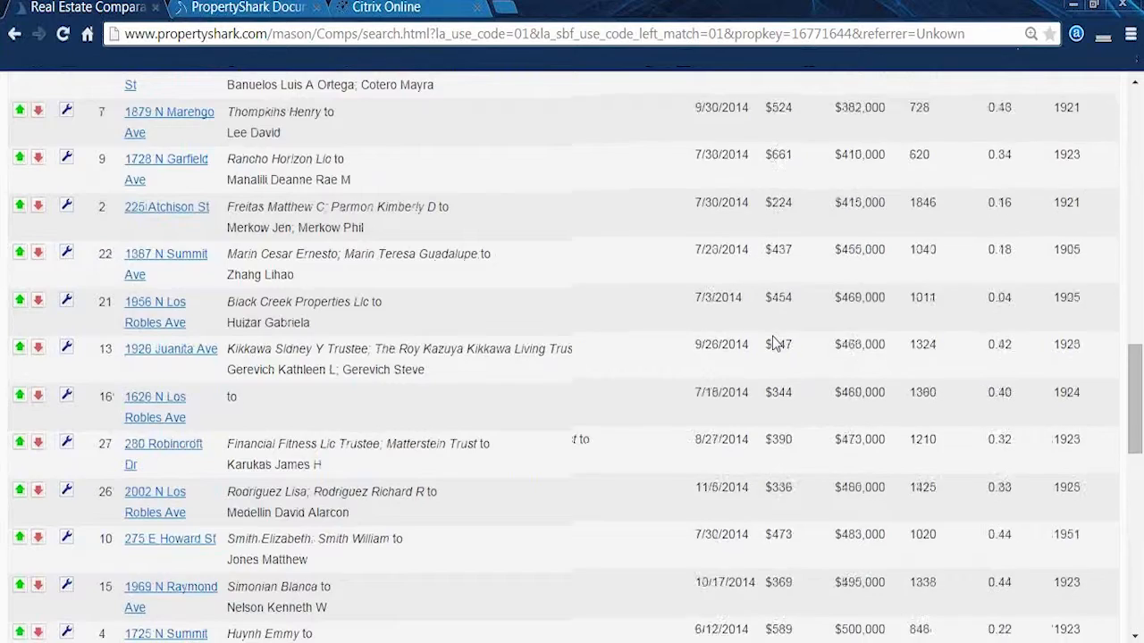
pyautogui.scroll(4, 772, 337)
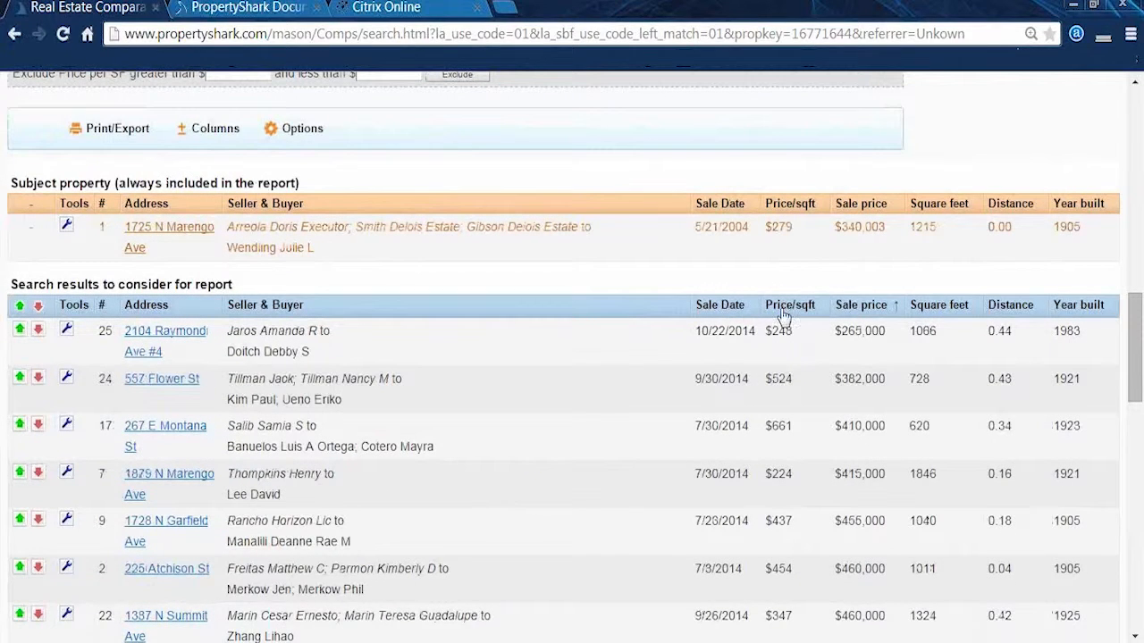
pyautogui.click(783, 312)
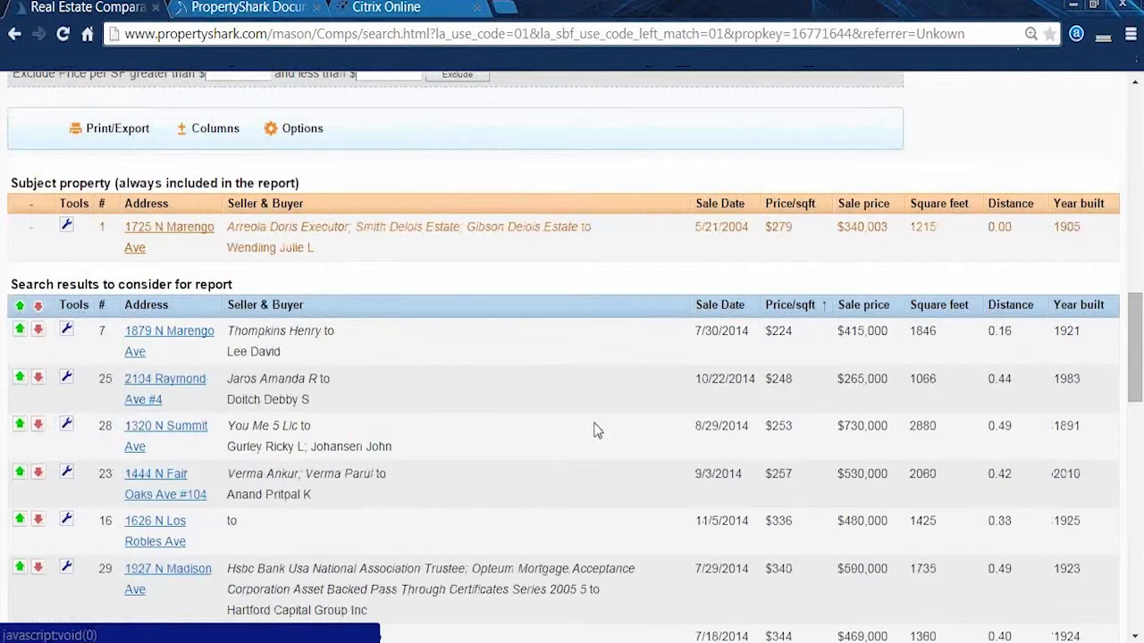
pyautogui.scroll(-10, 591, 425)
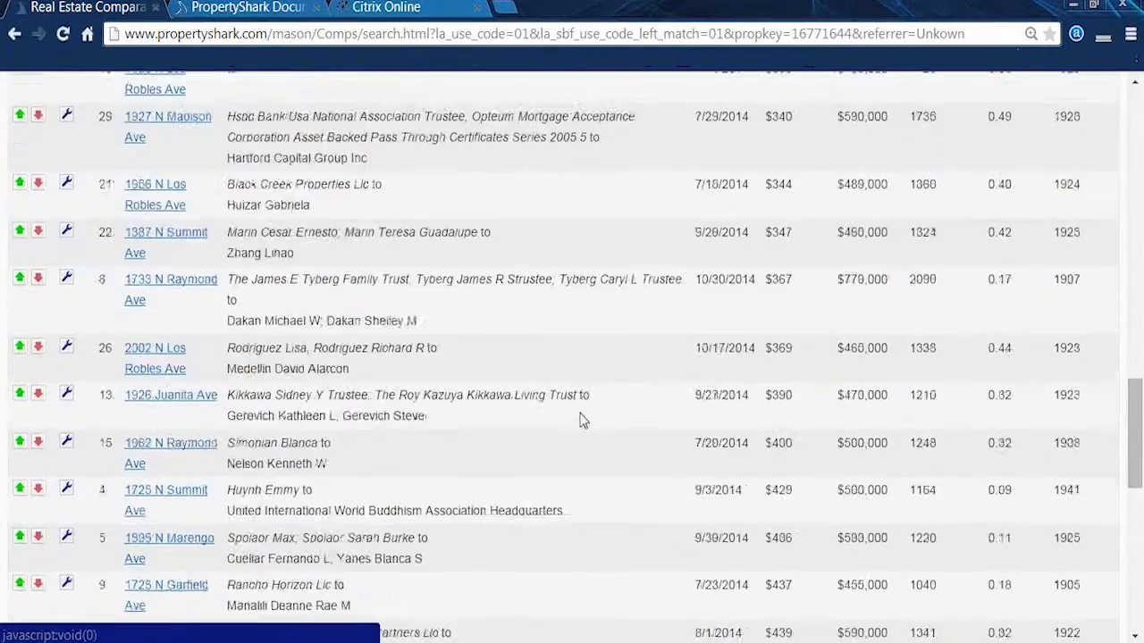
pyautogui.scroll(-1, 573, 406)
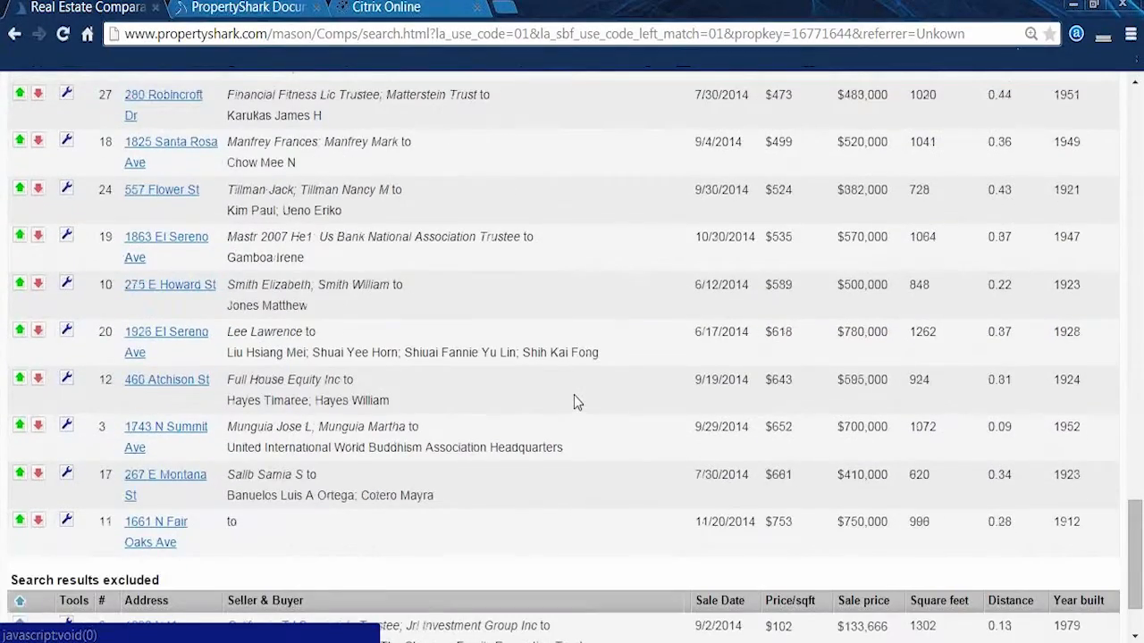
pyautogui.scroll(12, 545, 378)
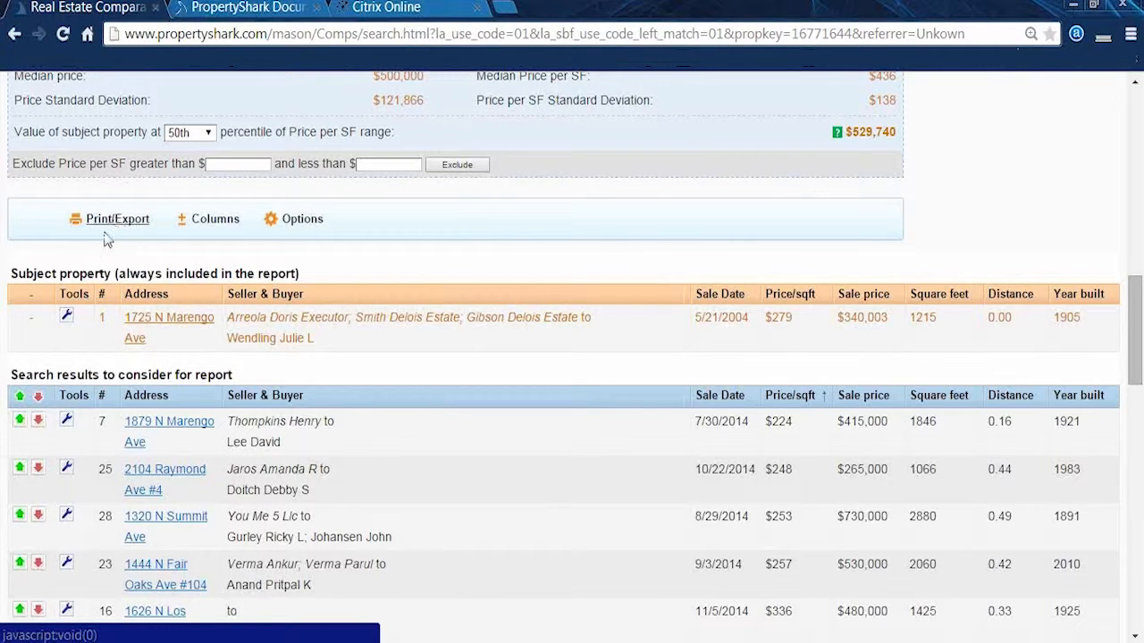
# Step: Include all considered comparables in the report and export it as an HTML web page, one property per row, for review
pyautogui.click(20, 400)
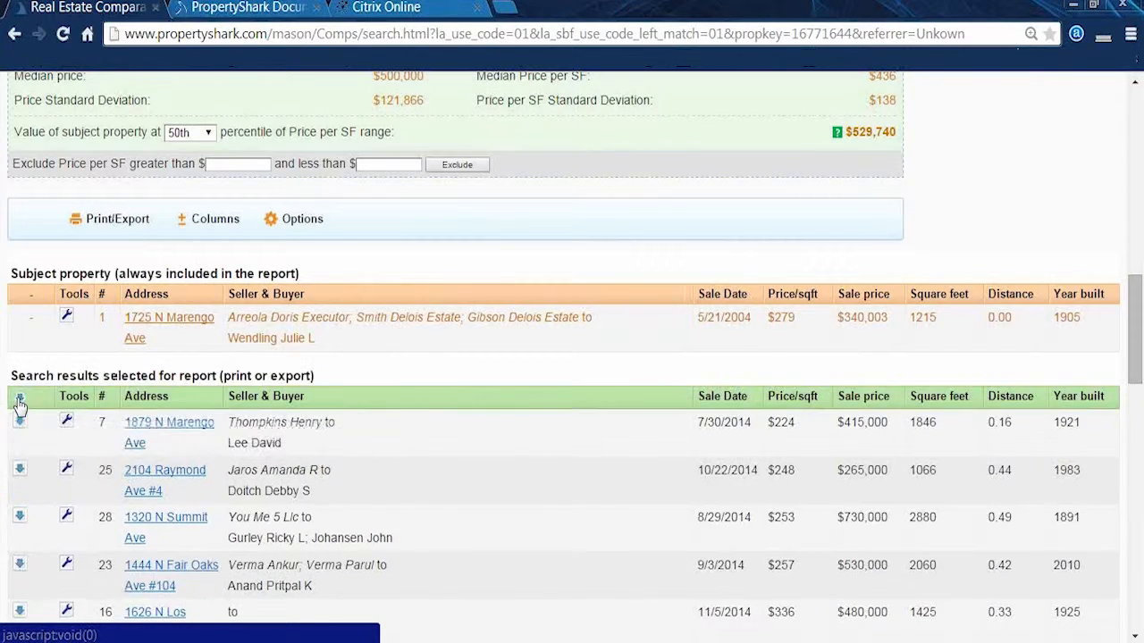
pyautogui.click(96, 222)
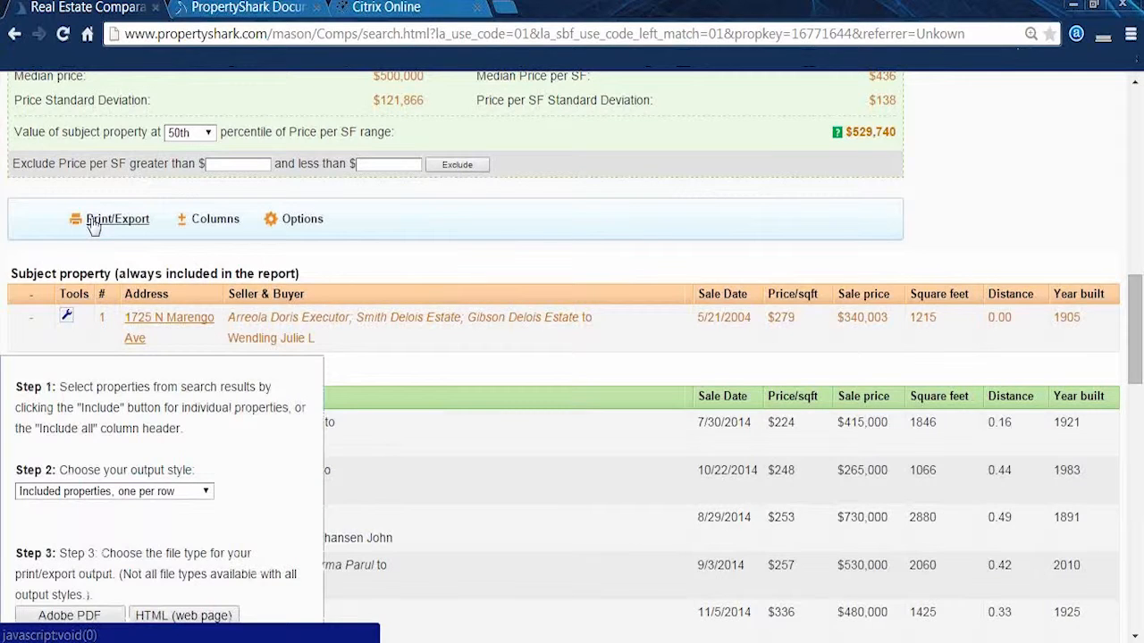
pyautogui.scroll(-2, 131, 377)
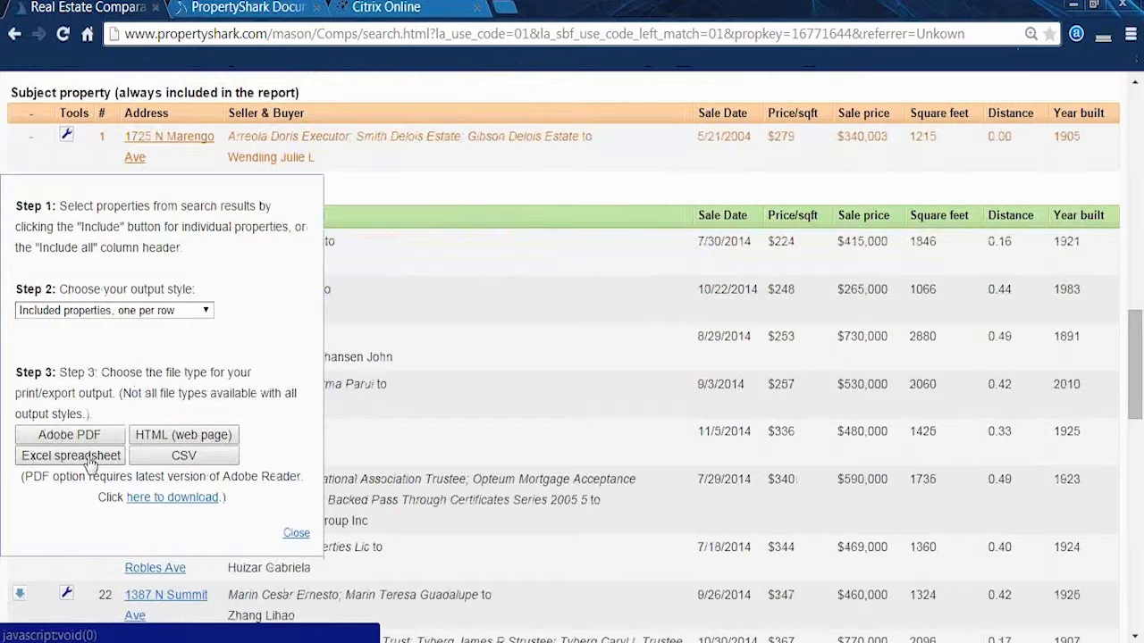
pyautogui.click(154, 438)
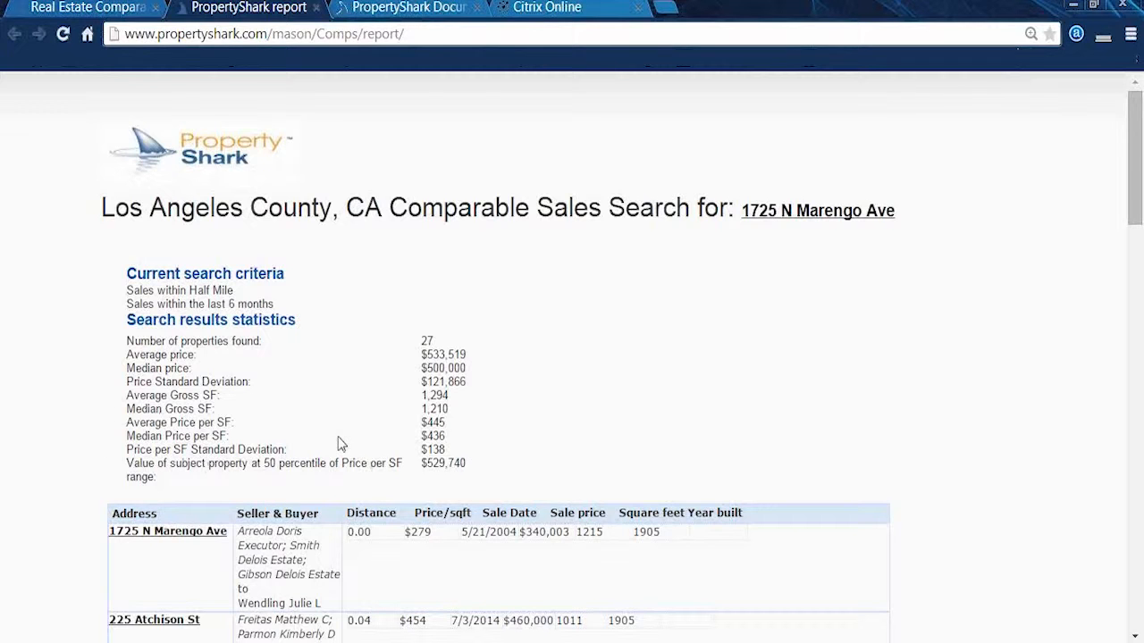
pyautogui.scroll(-15, 328, 435)
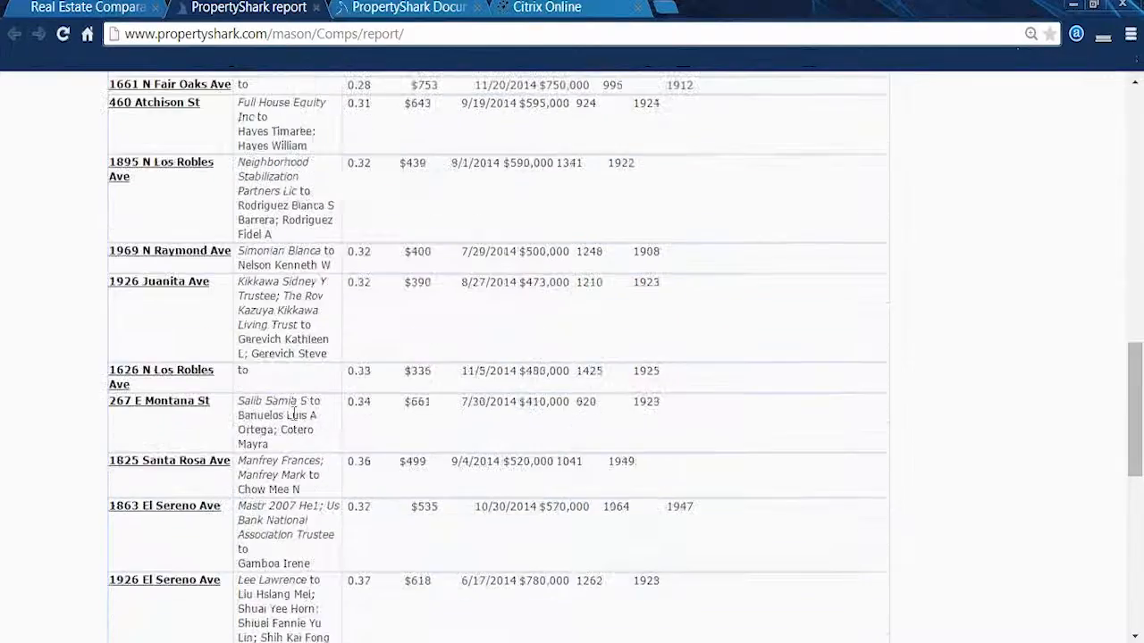